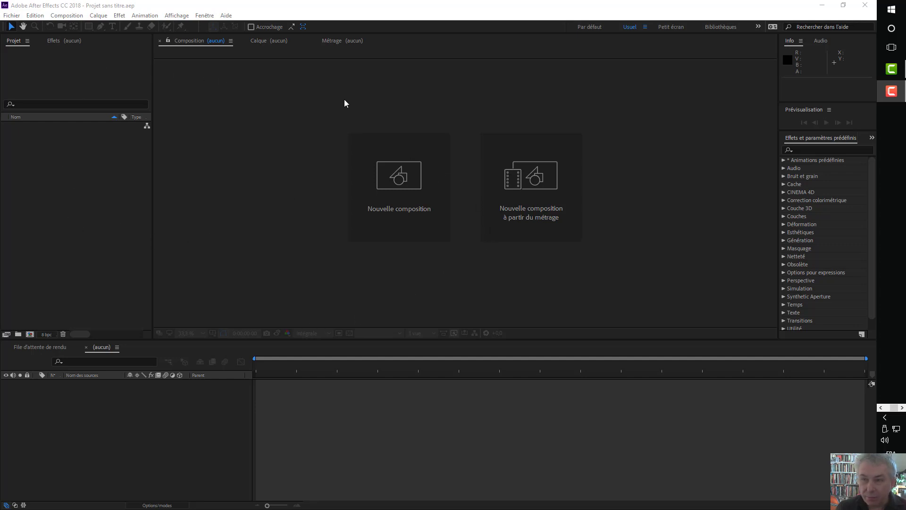
pyautogui.click(177, 16)
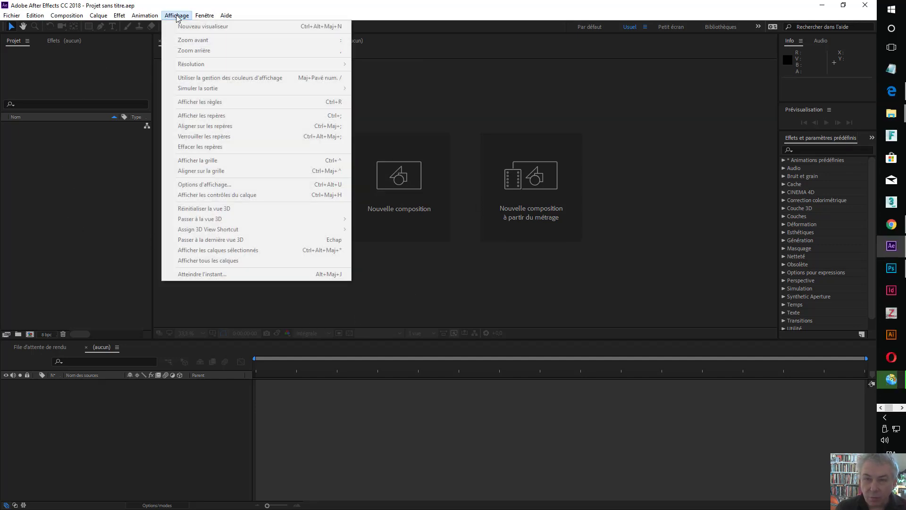
pyautogui.moveTo(203, 16)
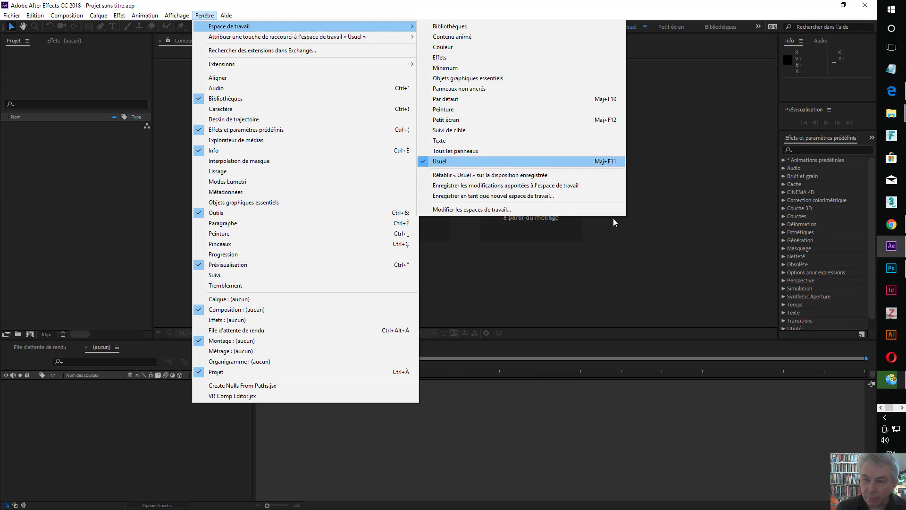
pyautogui.click(617, 279)
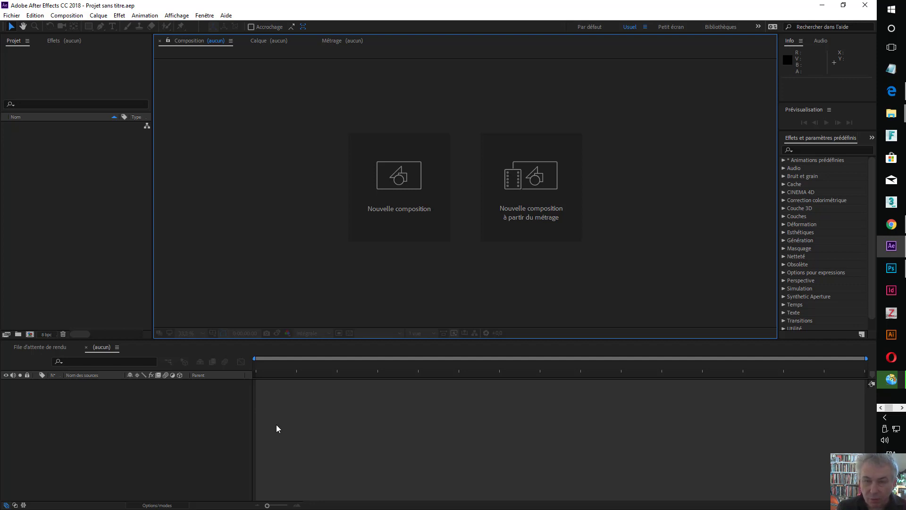
pyautogui.rightClick(51, 156)
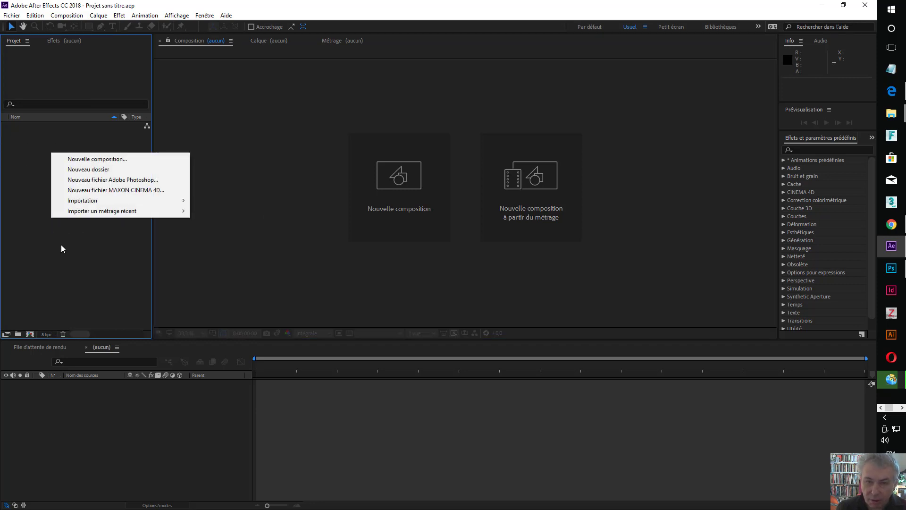
pyautogui.click(80, 137)
# Start a new composition and name it "_001_mon clip".
pyautogui.click(66, 15)
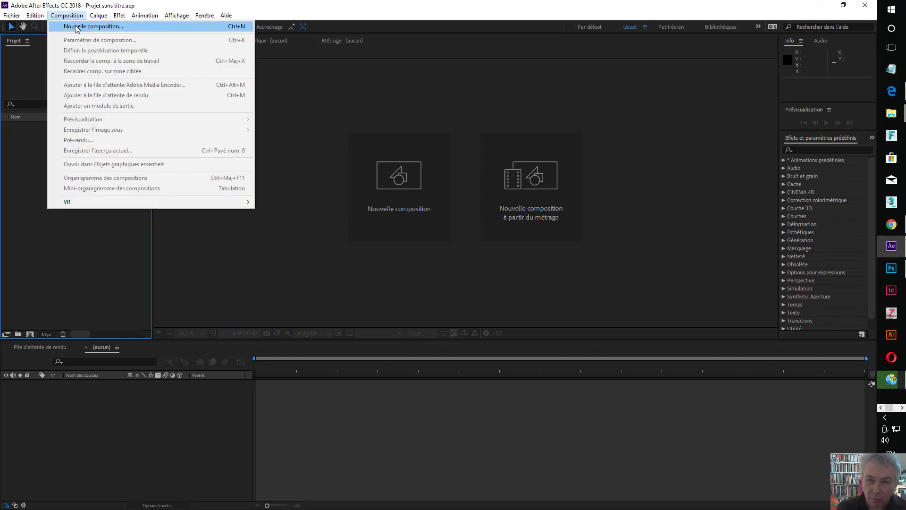
pyautogui.click(240, 27)
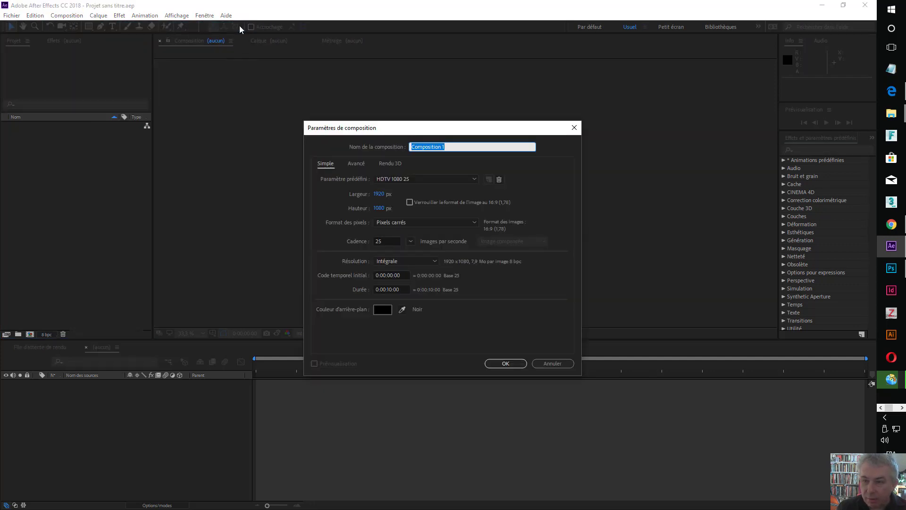
pyautogui.moveTo(468, 134); pyautogui.dragTo(403, 107)
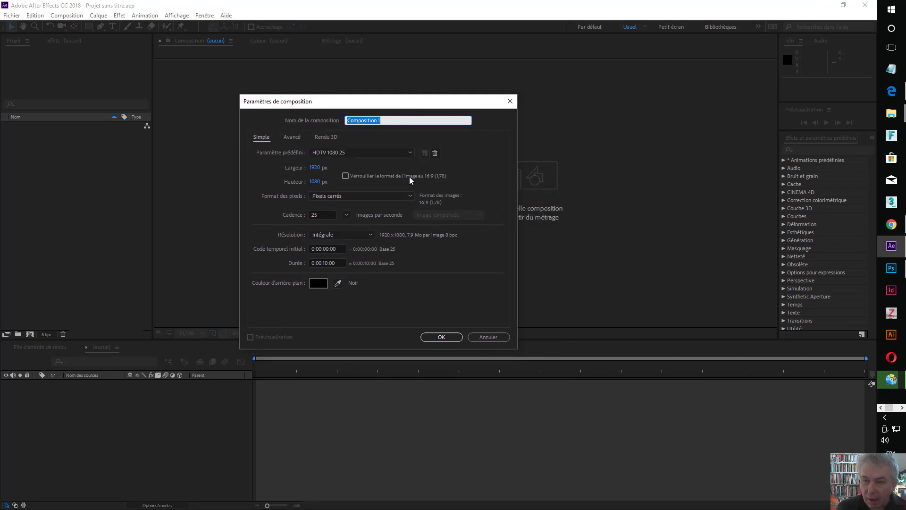
pyautogui.click(398, 118)
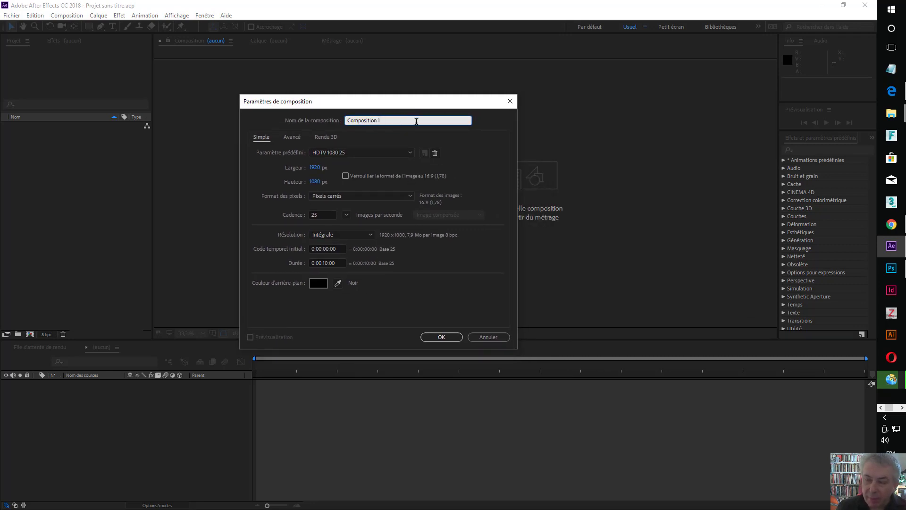
pyautogui.moveTo(411, 120); pyautogui.dragTo(330, 117)
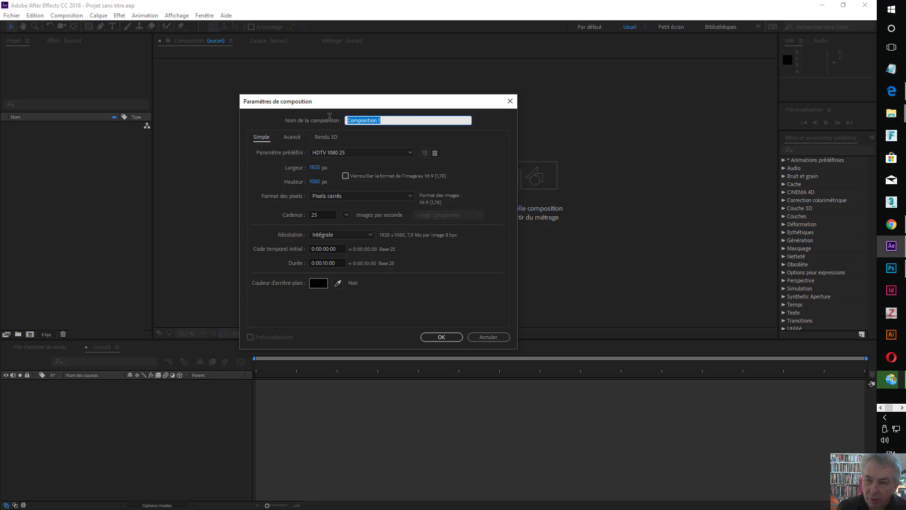
pyautogui.click(399, 121)
pyautogui.moveTo(411, 121); pyautogui.dragTo(339, 121)
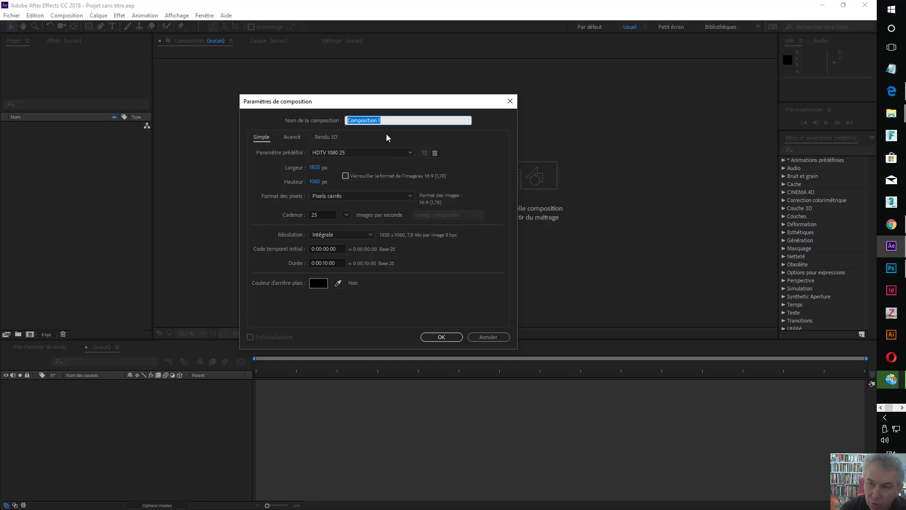
pyautogui.press('BackSpace')
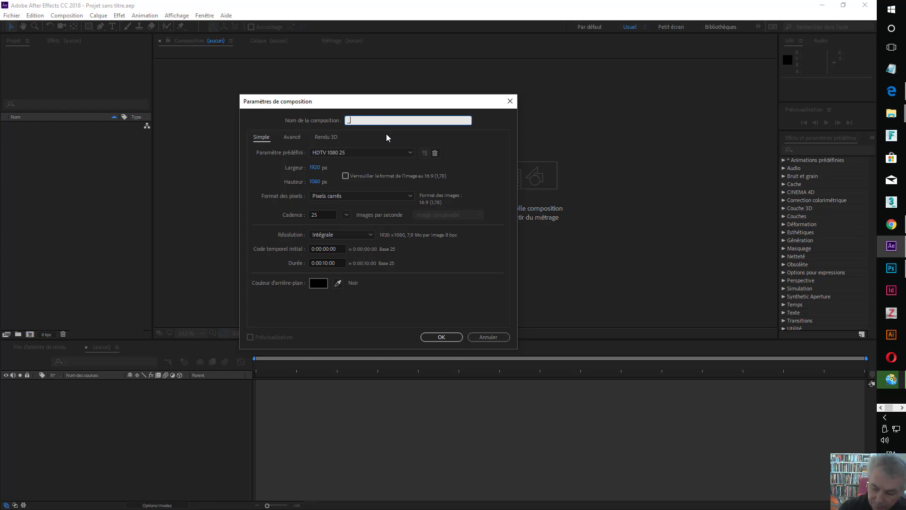
pyautogui.write('_')
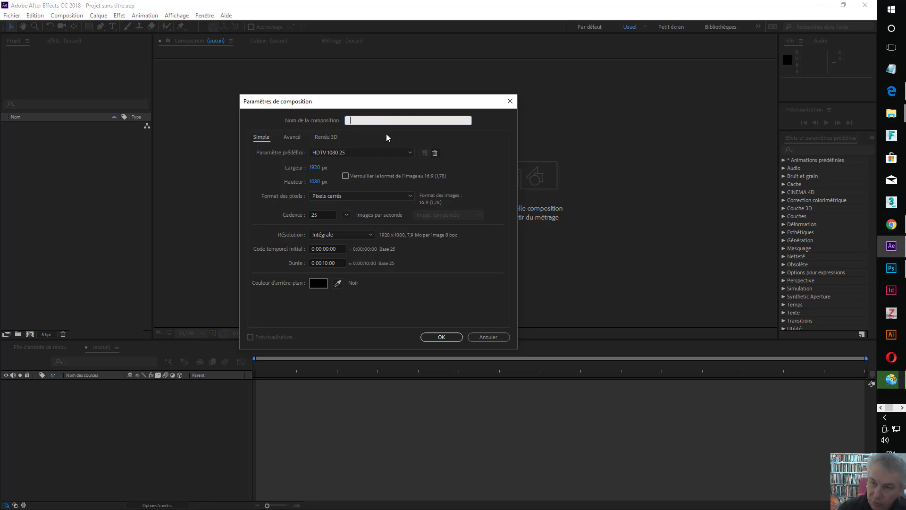
pyautogui.write('00')
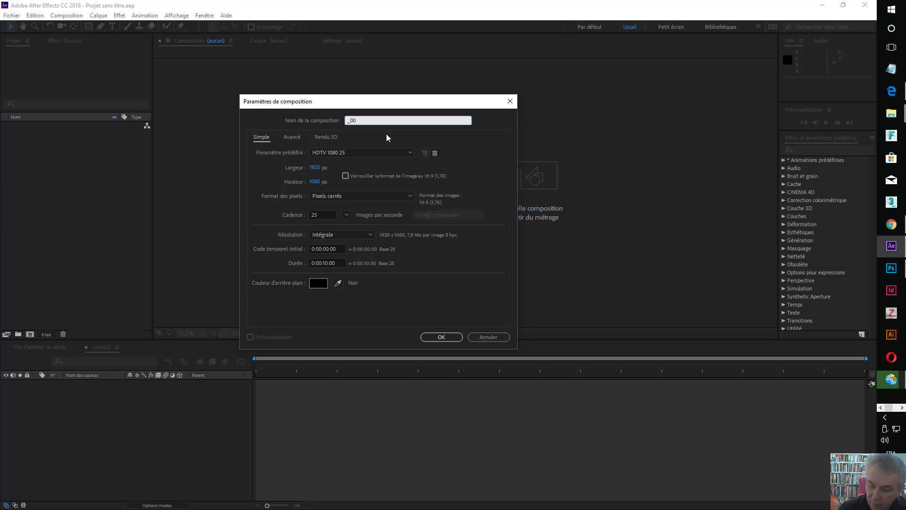
pyautogui.write('1_mon clip')
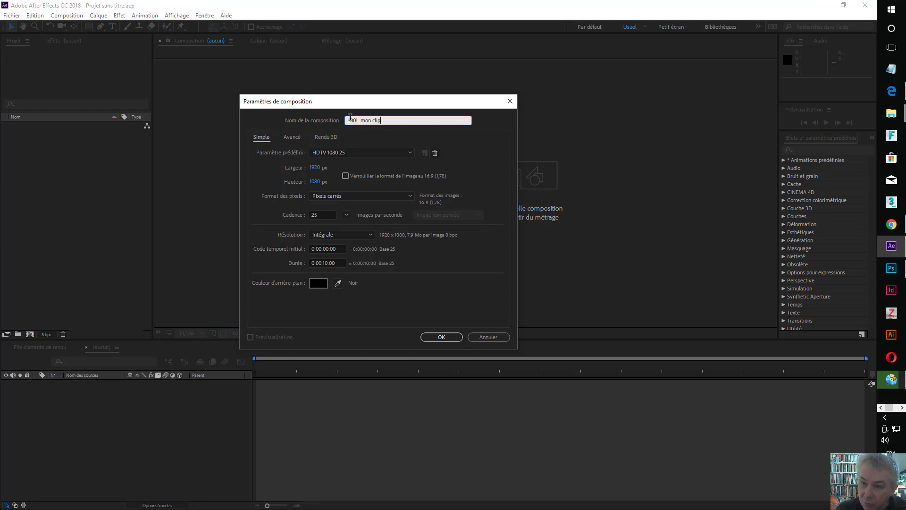
pyautogui.moveTo(351, 121); pyautogui.dragTo(358, 120)
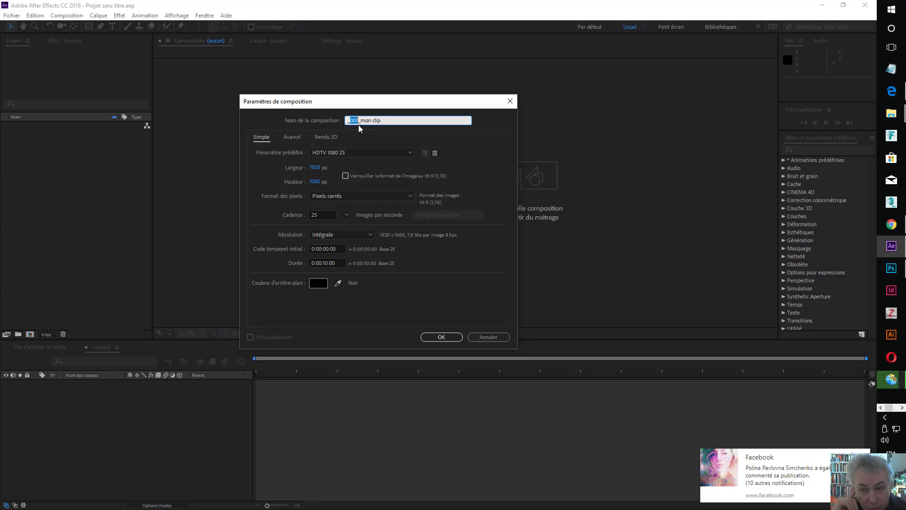
pyautogui.click(362, 140)
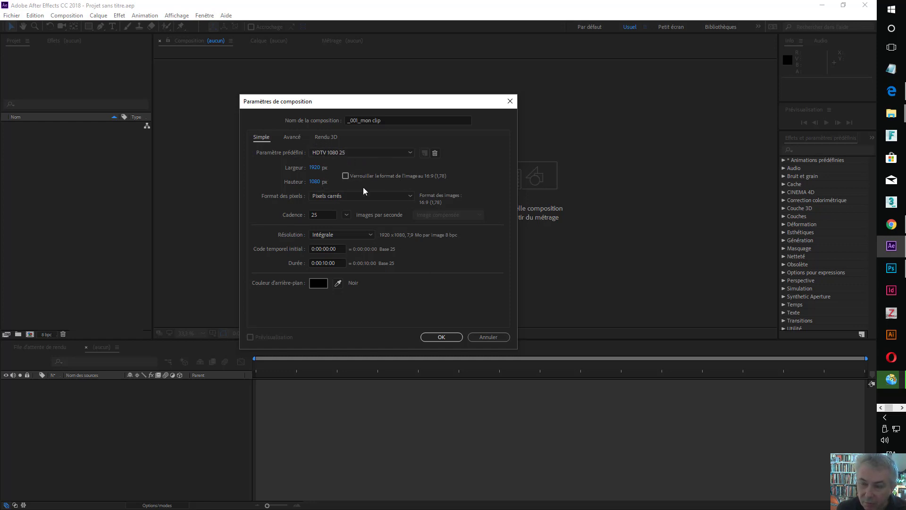
# Use the HDTV 1080 25 preset with square pixels (Pixels carrés) and a frame rate of 25 images per second.
pyautogui.click(377, 151)
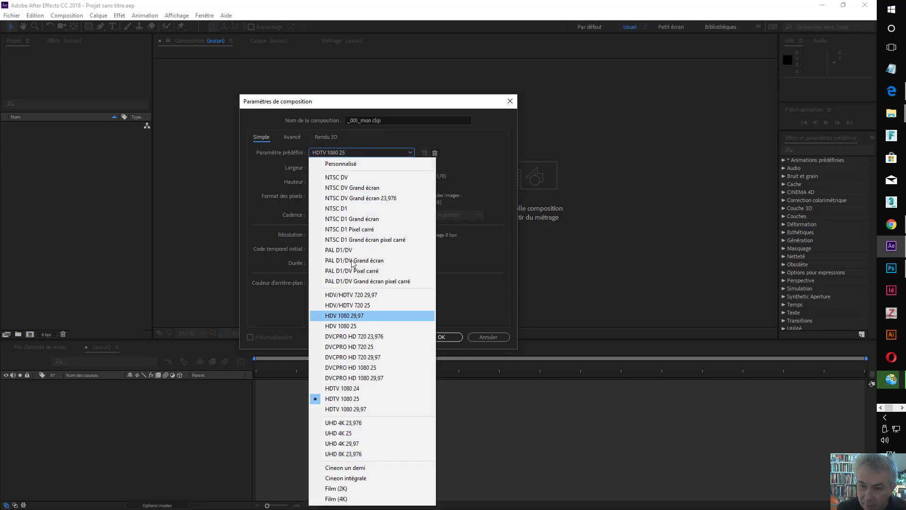
pyautogui.click(345, 401)
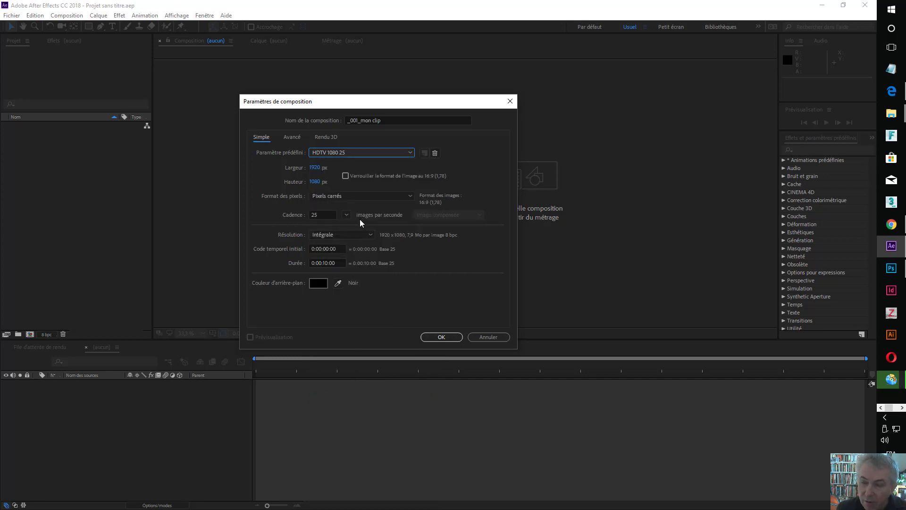
pyautogui.click(324, 197)
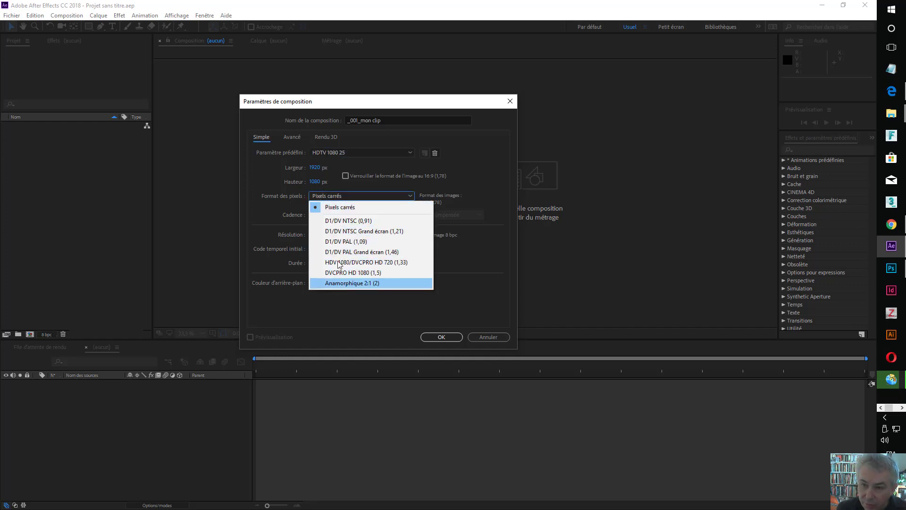
pyautogui.click(341, 208)
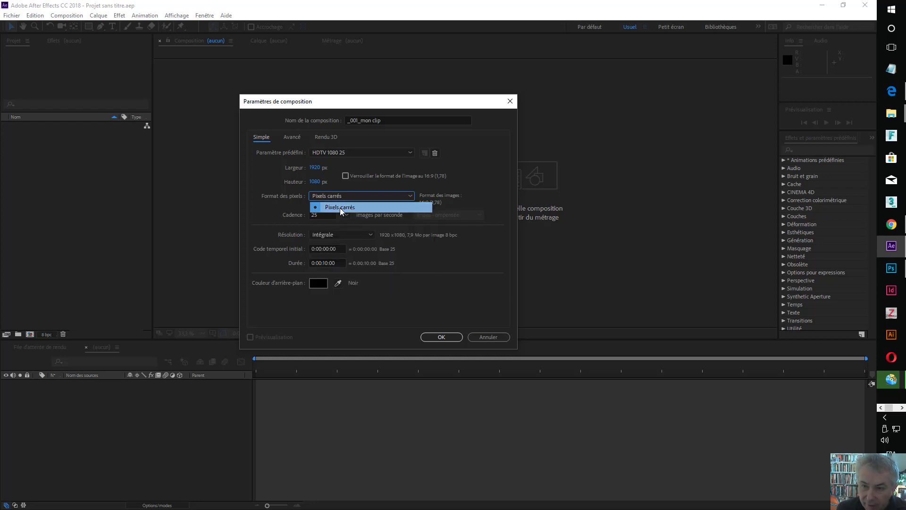
pyautogui.click(328, 215)
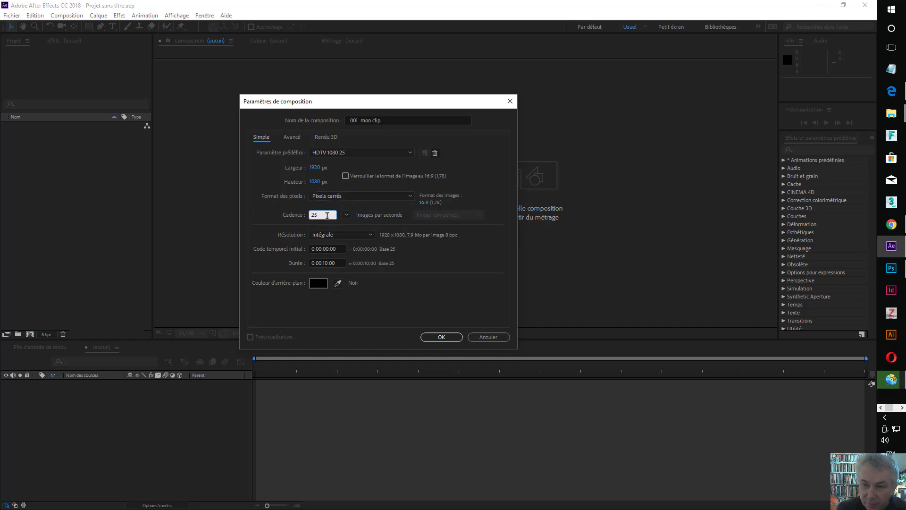
pyautogui.click(349, 214)
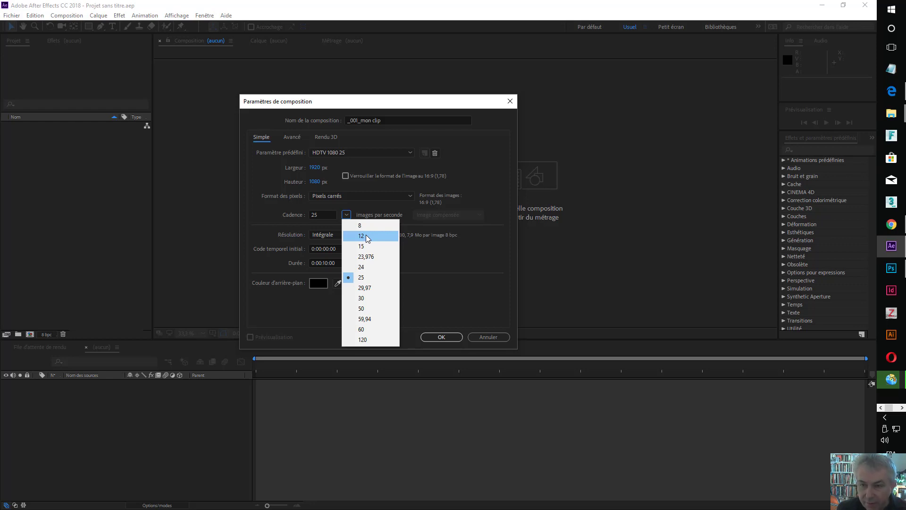
pyautogui.click(328, 215)
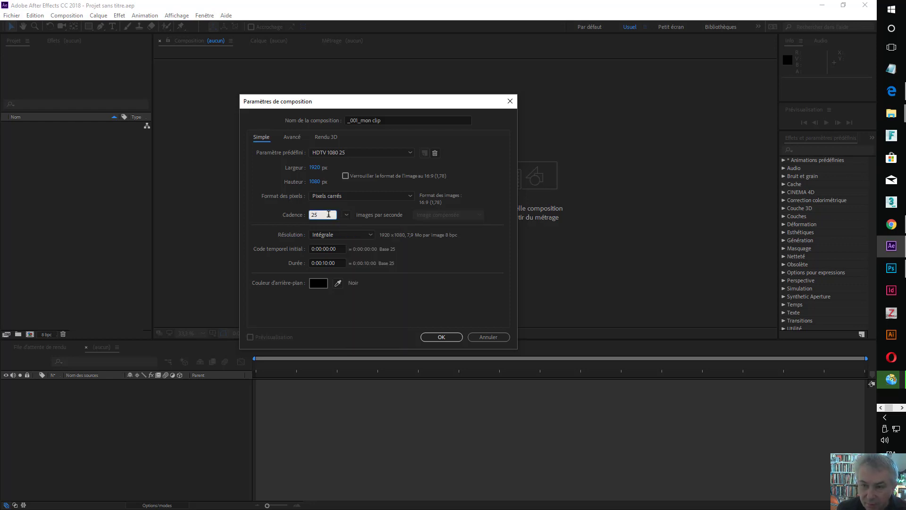
pyautogui.moveTo(329, 214); pyautogui.dragTo(292, 219)
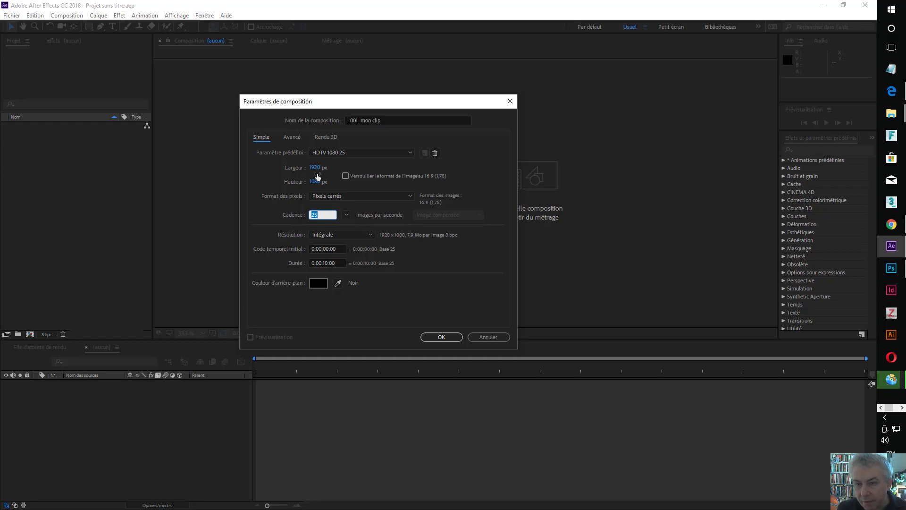
# Accept black (000000) as the background colour and create the composition.
pyautogui.click(319, 283)
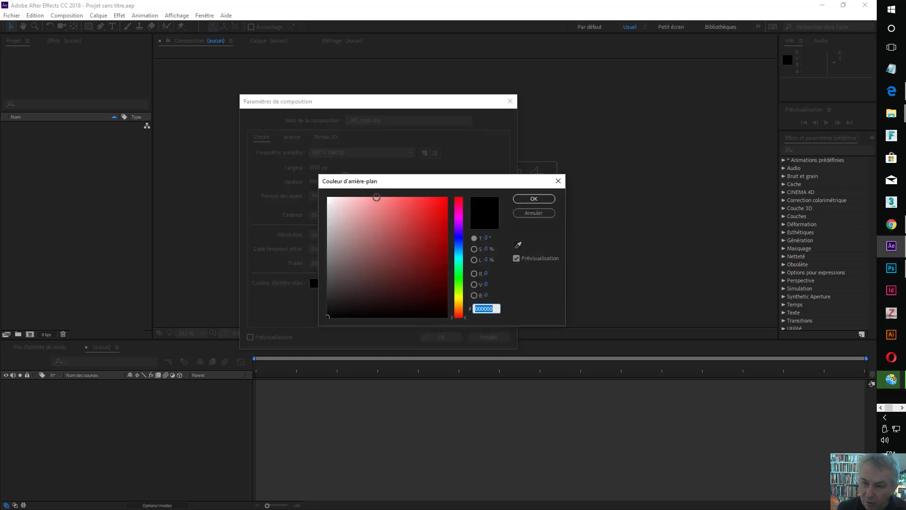
pyautogui.click(533, 199)
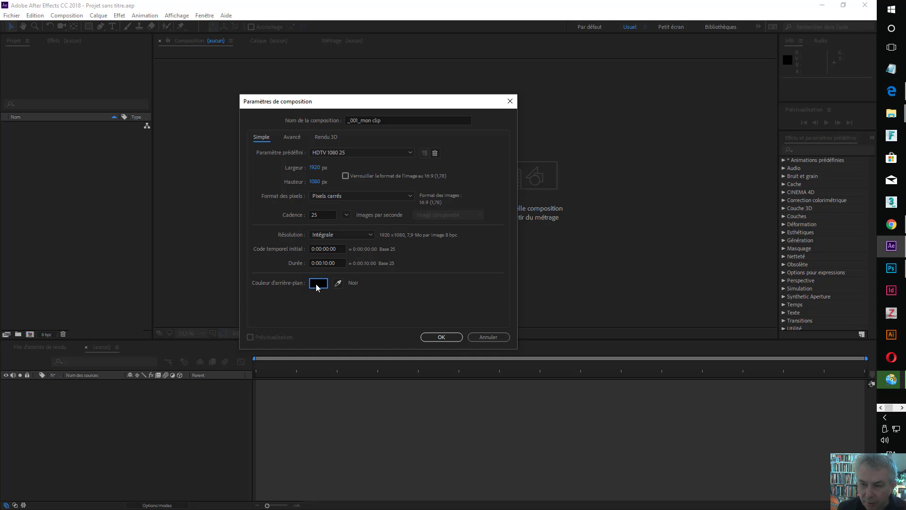
pyautogui.click(443, 336)
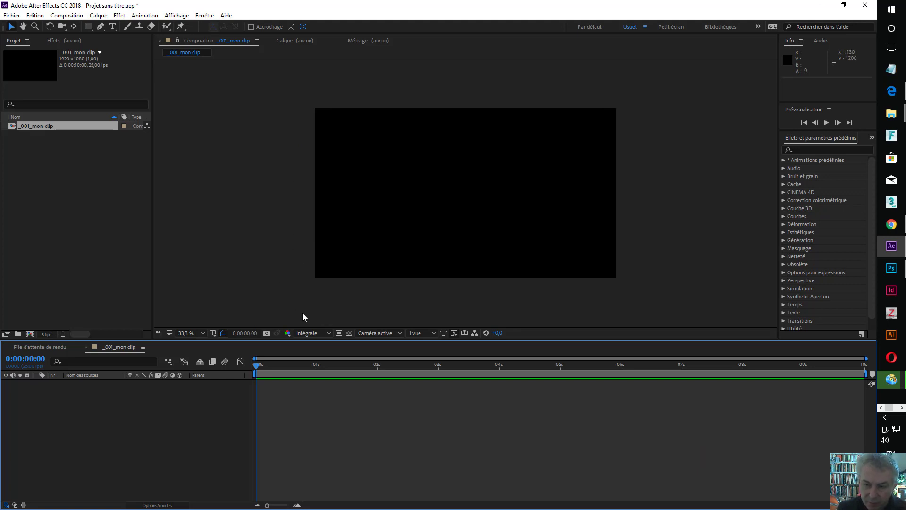
pyautogui.click(329, 333)
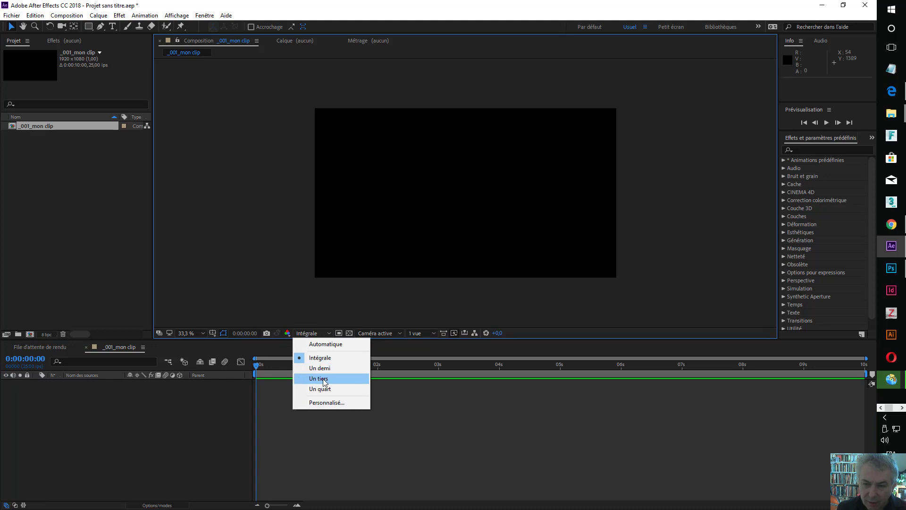
pyautogui.click(319, 333)
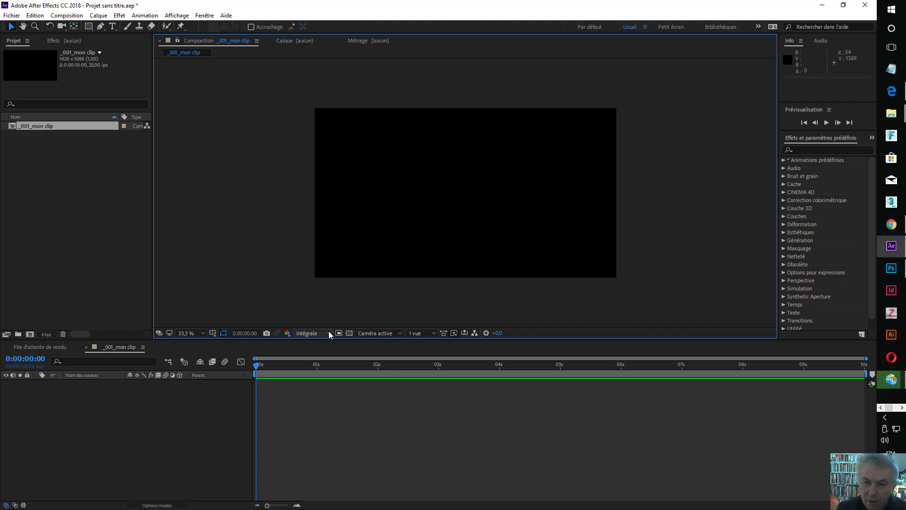
pyautogui.click(329, 333)
pyautogui.click(329, 333)
# Set the composition view's magnification to 50 %.
pyautogui.click(201, 332)
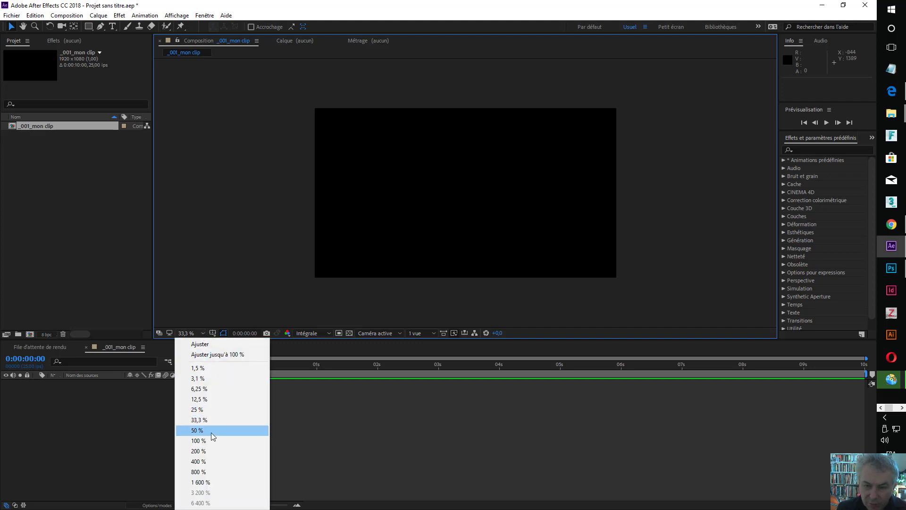
pyautogui.click(211, 431)
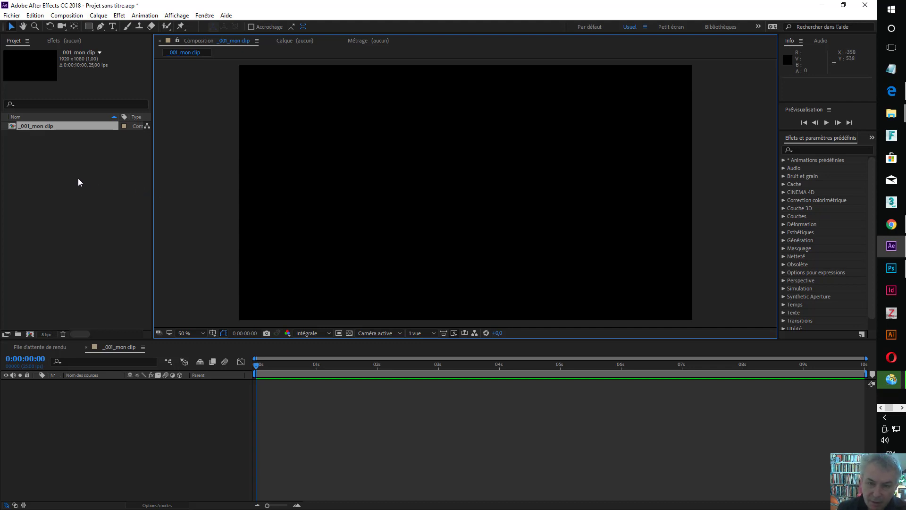
pyautogui.rightClick(49, 174)
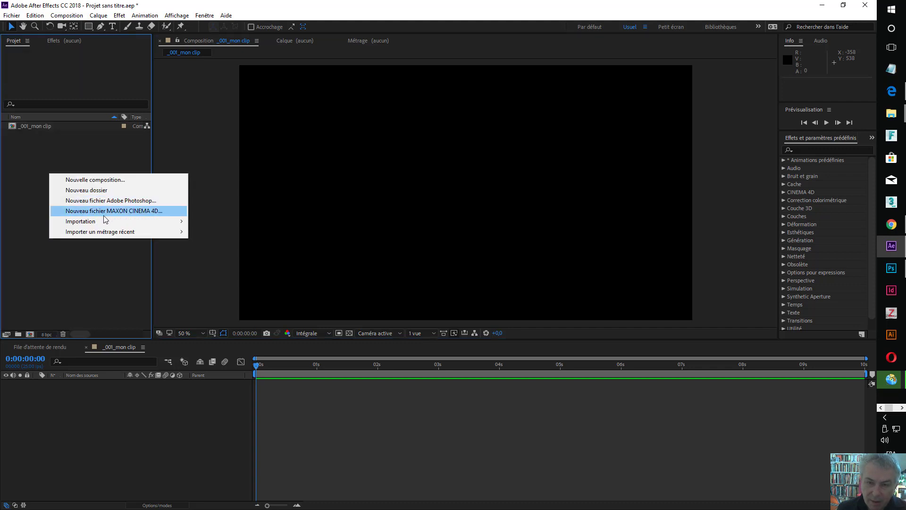
pyautogui.moveTo(108, 223)
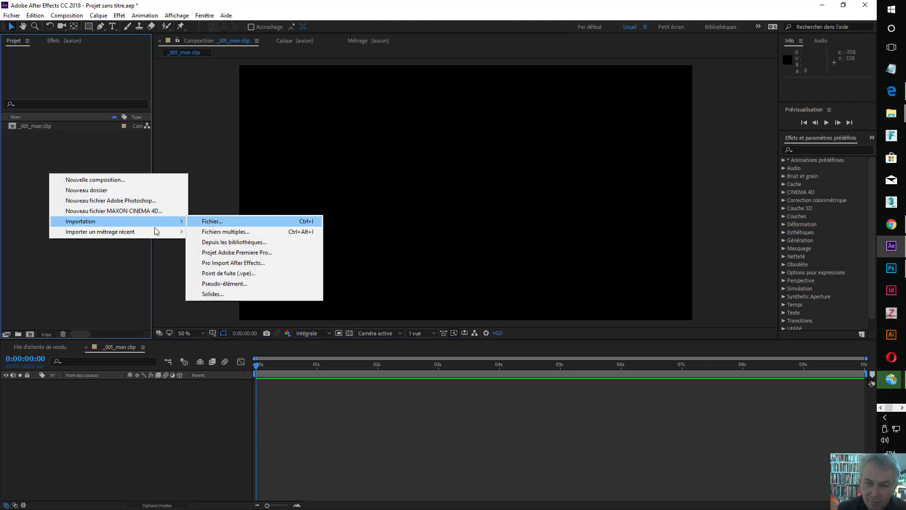
pyautogui.click(59, 163)
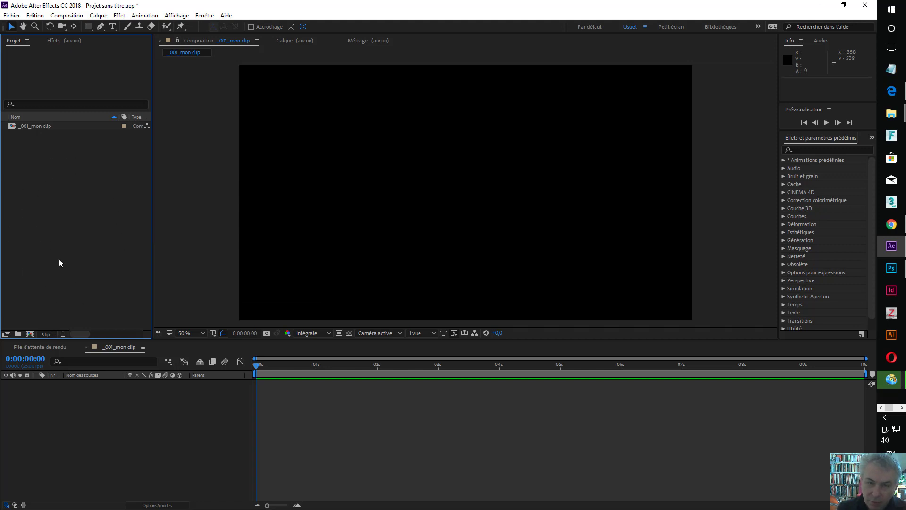
# Import the video file "maxam_011_intégrale 3" into the project with the create composition option (Créer une composition) enabled.
pyautogui.rightClick(64, 206)
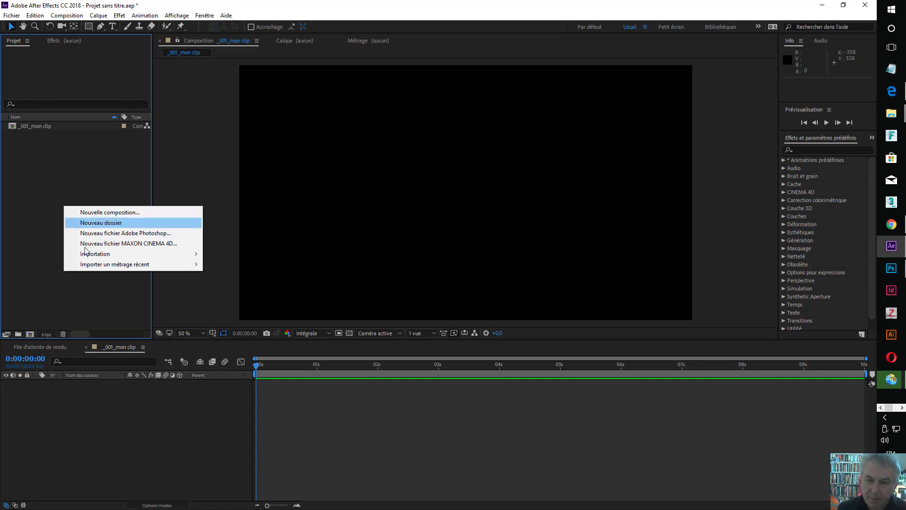
pyautogui.moveTo(88, 258)
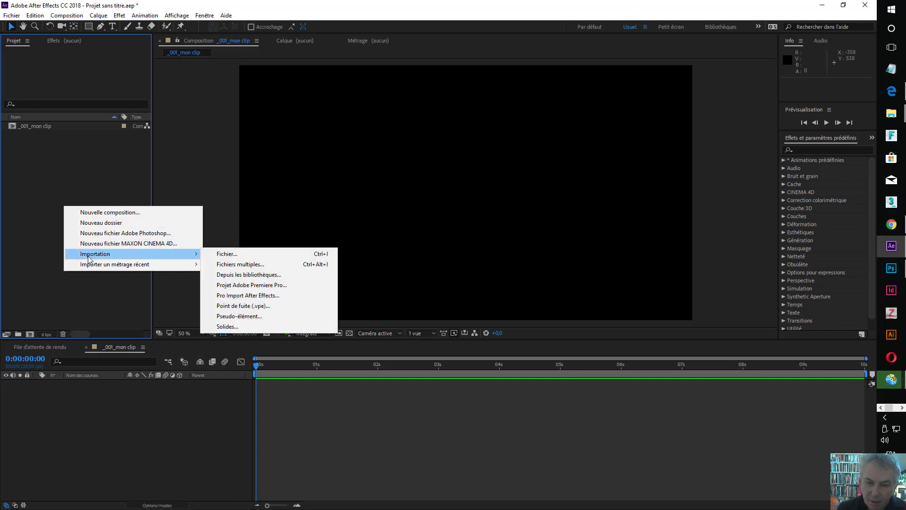
pyautogui.click(226, 255)
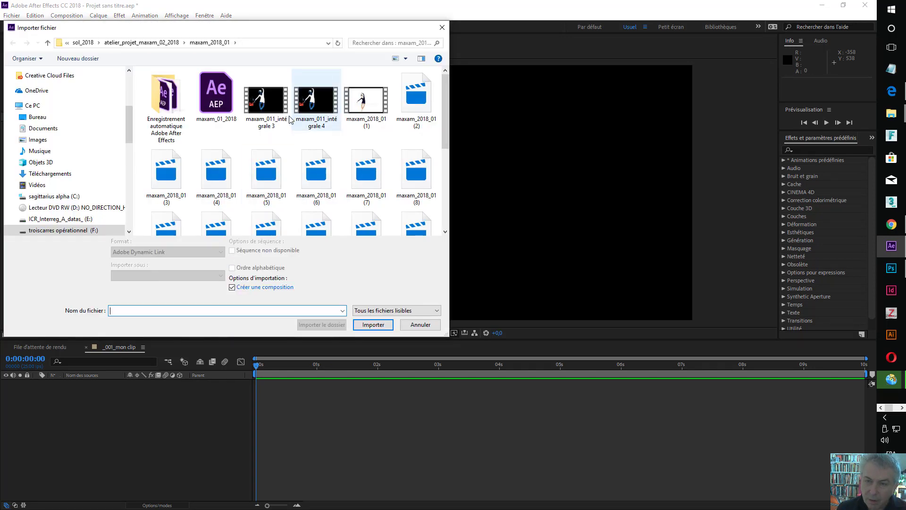
pyautogui.doubleClick(277, 104)
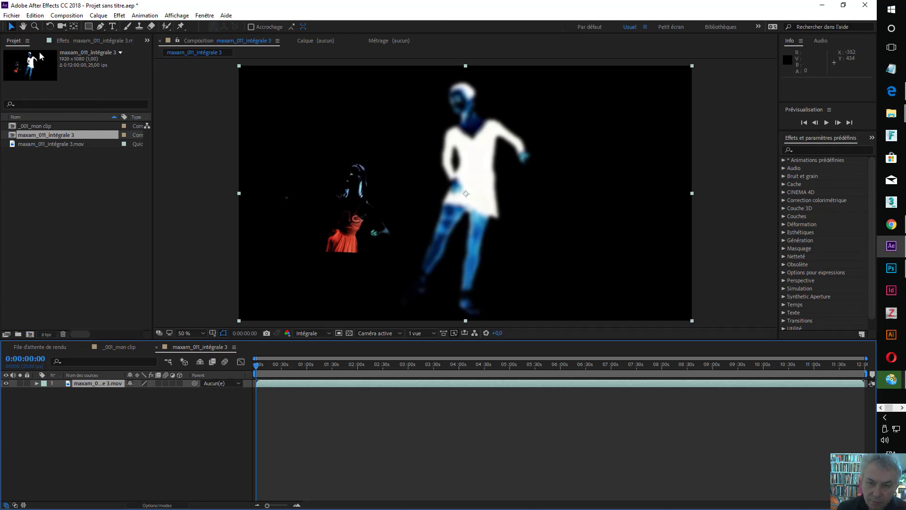
# Delete the composition "maxam_011_intégrale 3" from the project, keeping the .mov footage.
pyautogui.click(24, 146)
pyautogui.click(27, 133)
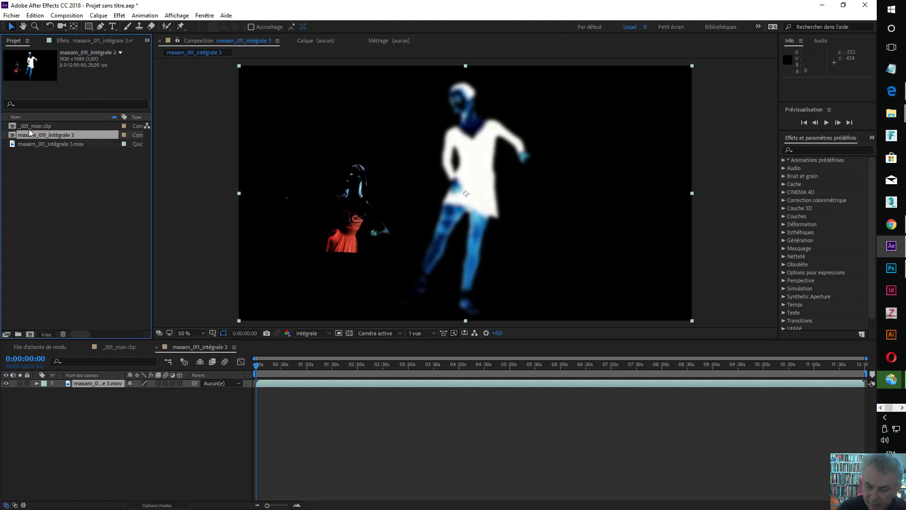
pyautogui.press('Delete')
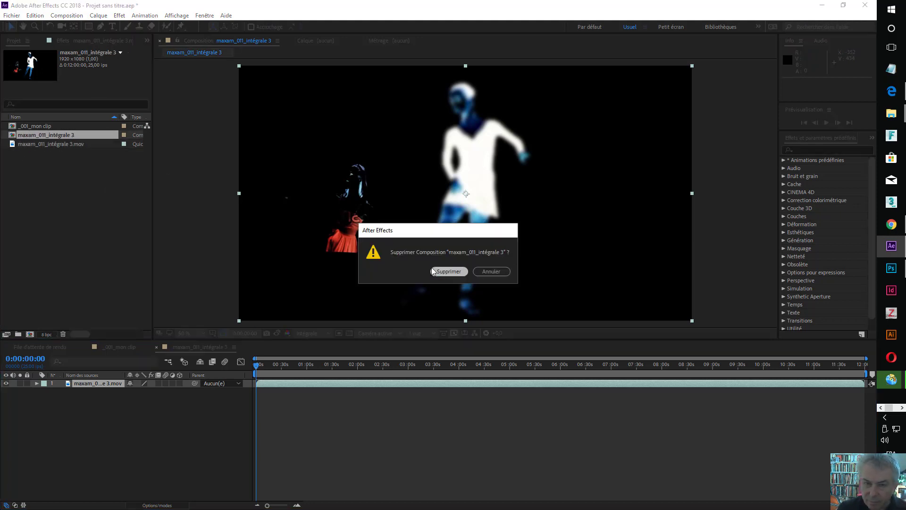
pyautogui.click(434, 272)
pyautogui.click(29, 136)
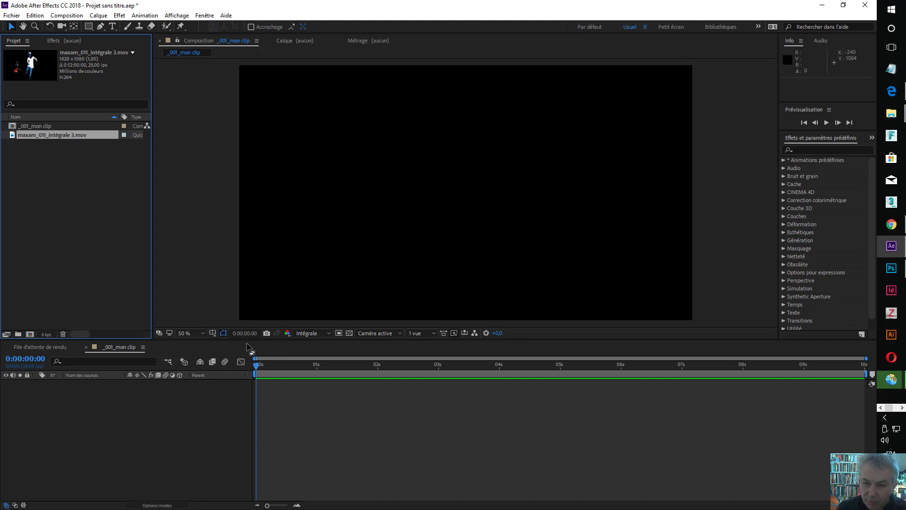
# Open the "maxam_011_intégrale 3.mov" footage for trimming and set its in point at 0:00:26:13.
pyautogui.doubleClick(12, 135)
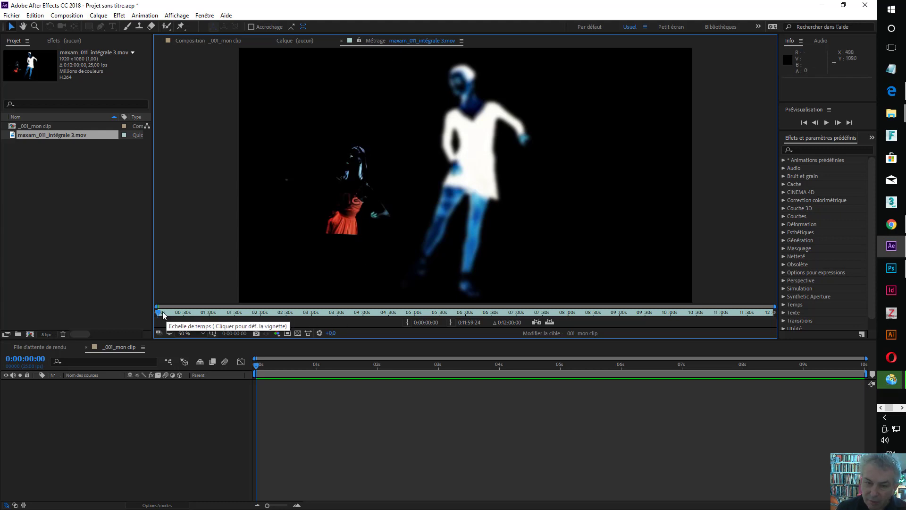
pyautogui.moveTo(163, 315); pyautogui.dragTo(183, 315)
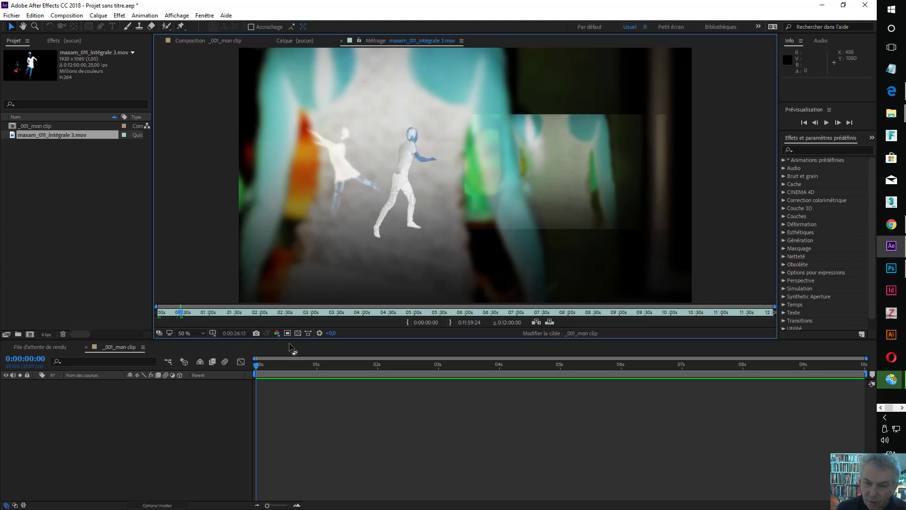
pyautogui.click(409, 323)
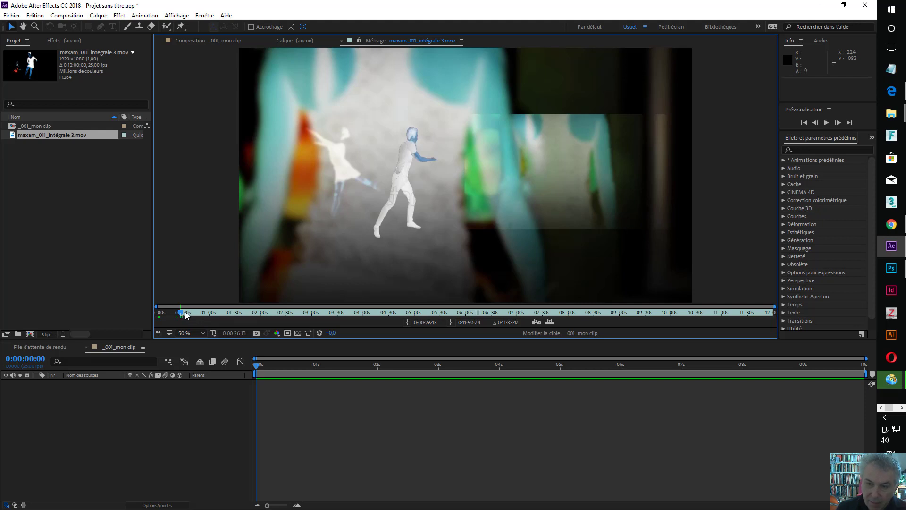
# Set the footage's out point at 0:00:37:00 and add the trimmed section to the "_001_mon clip" composition as an overlay edit.
pyautogui.moveTo(182, 315); pyautogui.dragTo(190, 315)
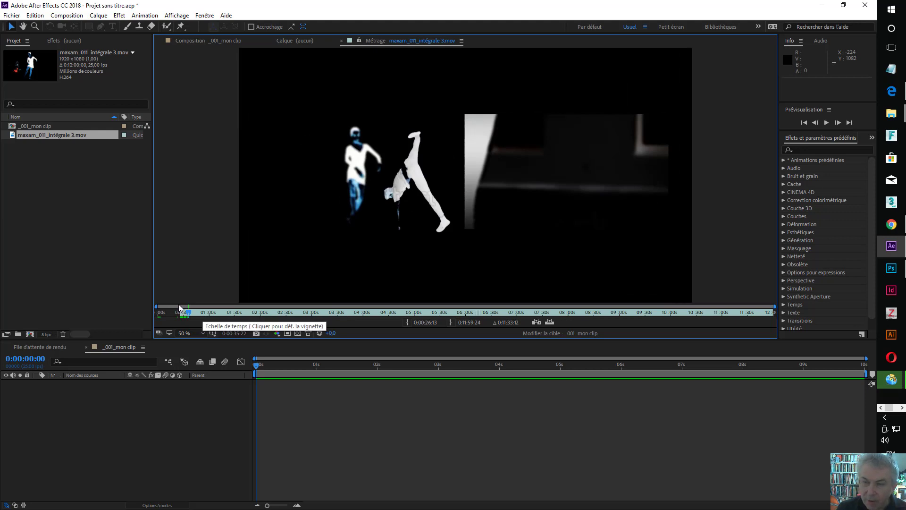
pyautogui.click(451, 322)
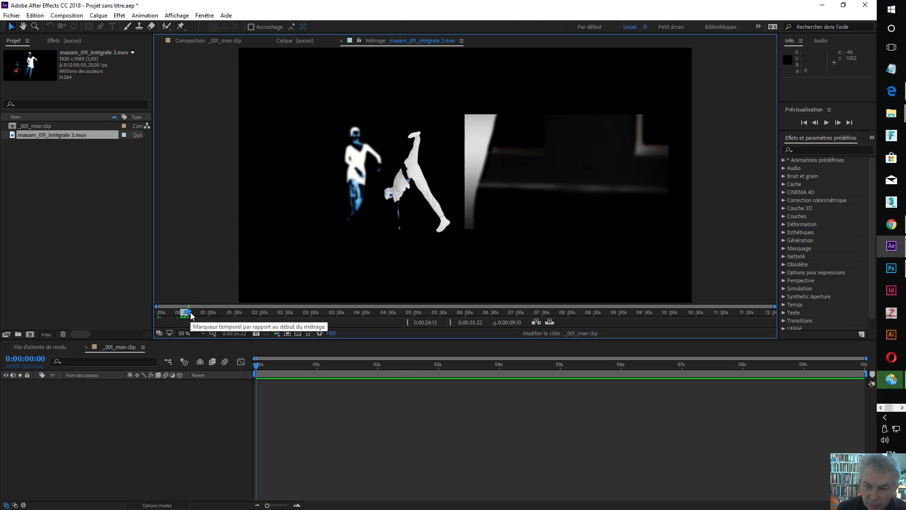
pyautogui.moveTo(190, 313); pyautogui.dragTo(190, 313)
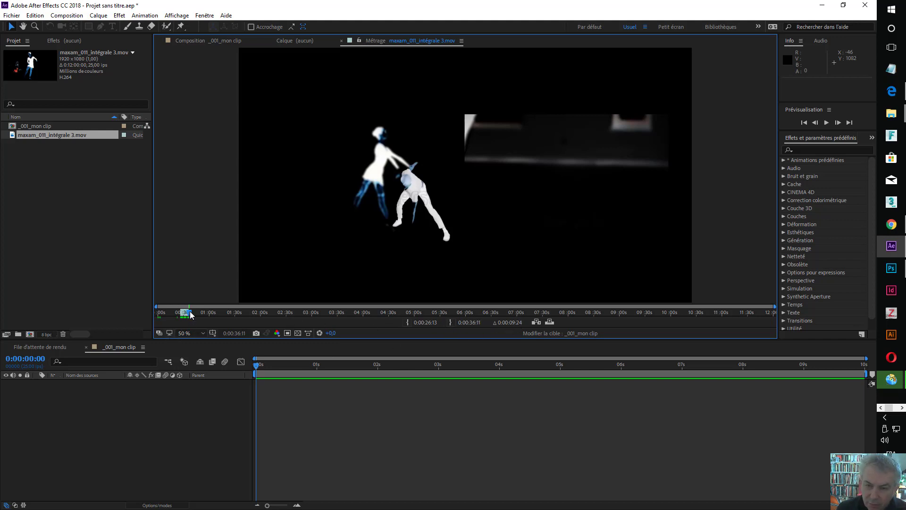
pyautogui.moveTo(190, 313); pyautogui.dragTo(191, 313)
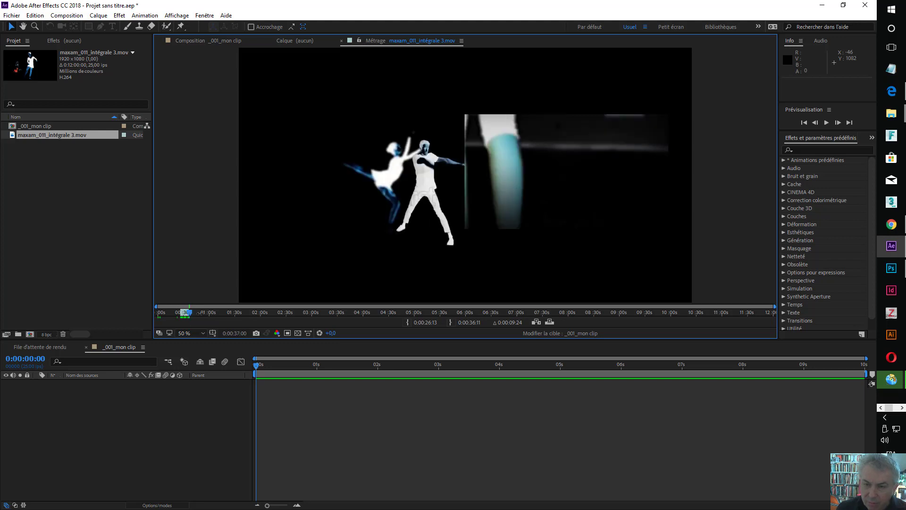
pyautogui.click(451, 321)
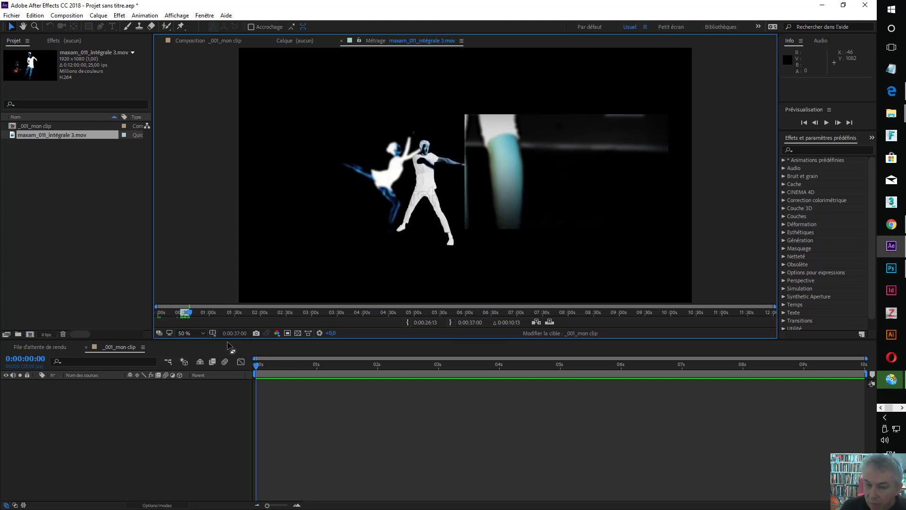
pyautogui.click(551, 322)
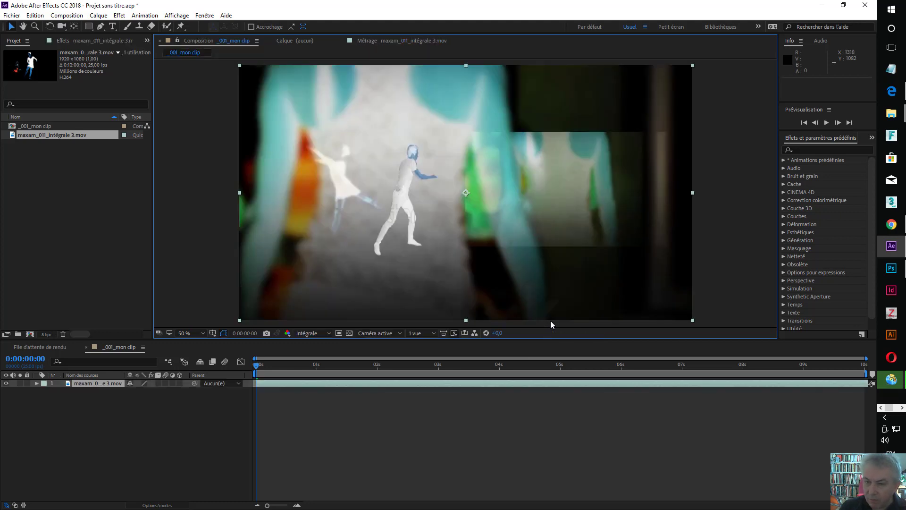
# Preview "_001_mon clip" from the start, then move the current time to 0:00:00:21.
pyautogui.click(256, 366)
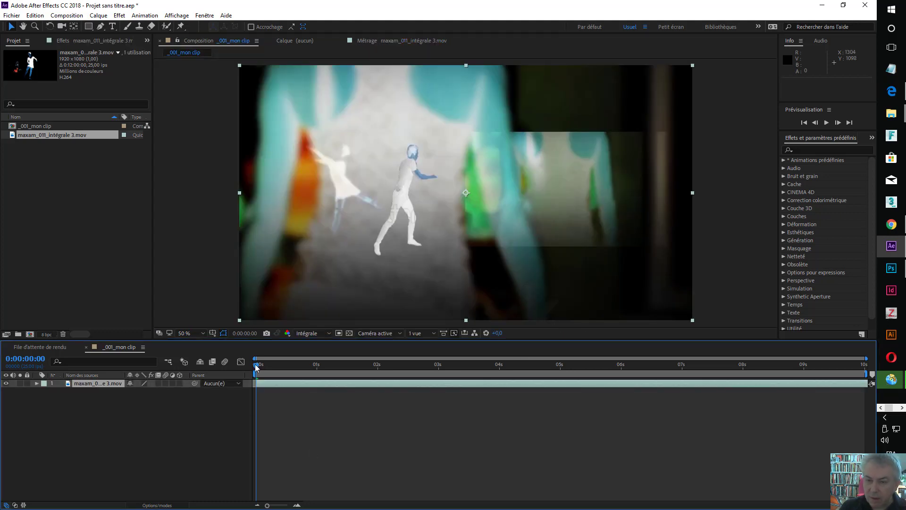
pyautogui.press('space')
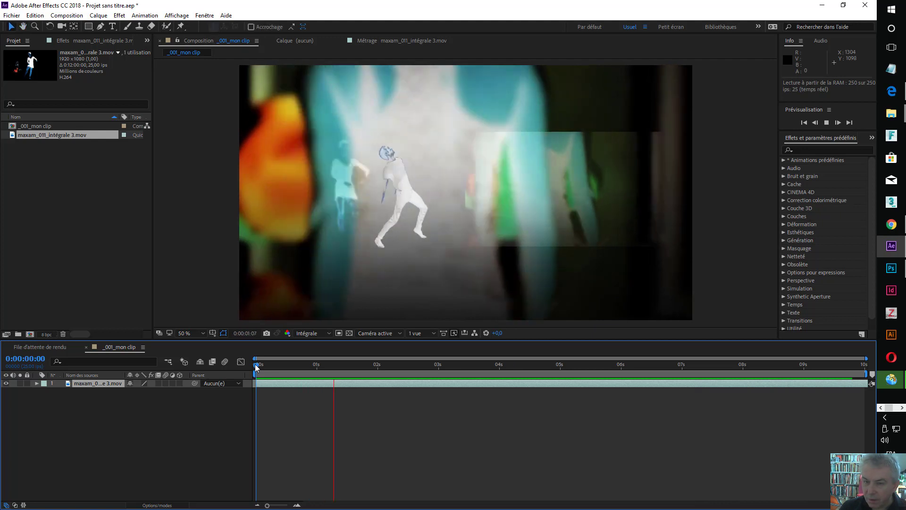
pyautogui.moveTo(257, 367); pyautogui.dragTo(307, 366)
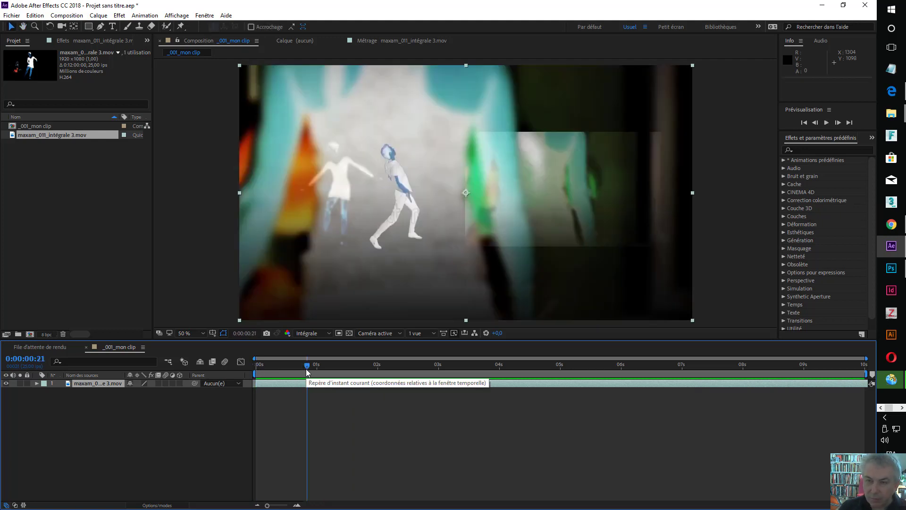
# Import the video file "maxam_2018_01 (5)" into the project with the create composition option (Créer une composition) enabled.
pyautogui.rightClick(34, 166)
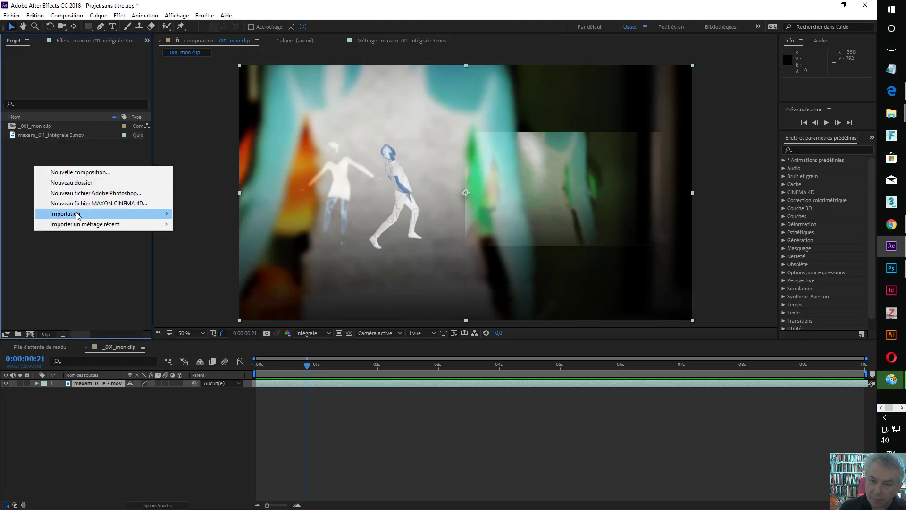
pyautogui.moveTo(156, 214)
pyautogui.click(207, 214)
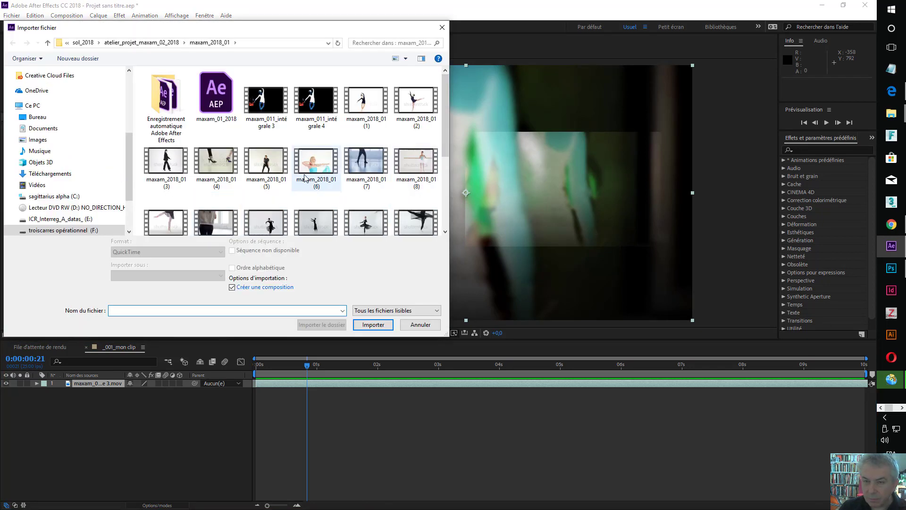
pyautogui.doubleClick(278, 163)
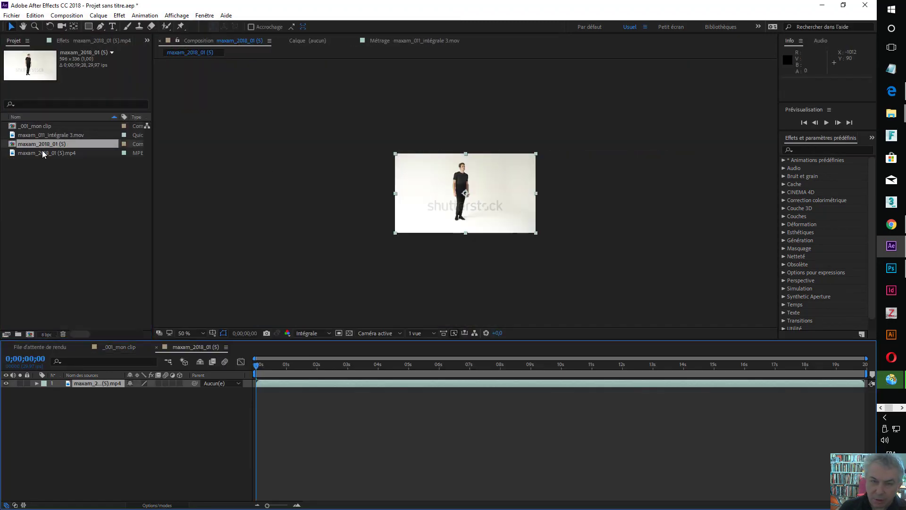
# Delete the composition "maxam_2018_01 (5)" from the project, keeping the .mp4 footage.
pyautogui.click(29, 141)
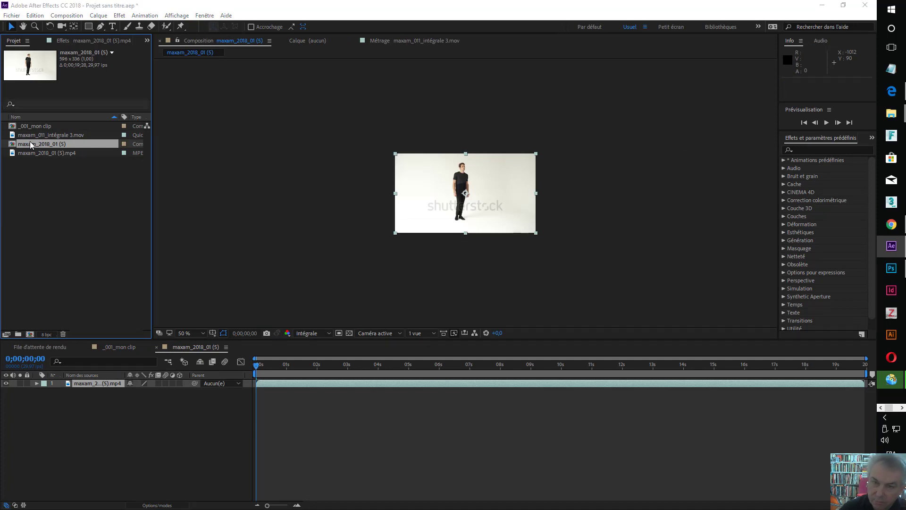
pyautogui.press('Delete')
pyautogui.click(435, 272)
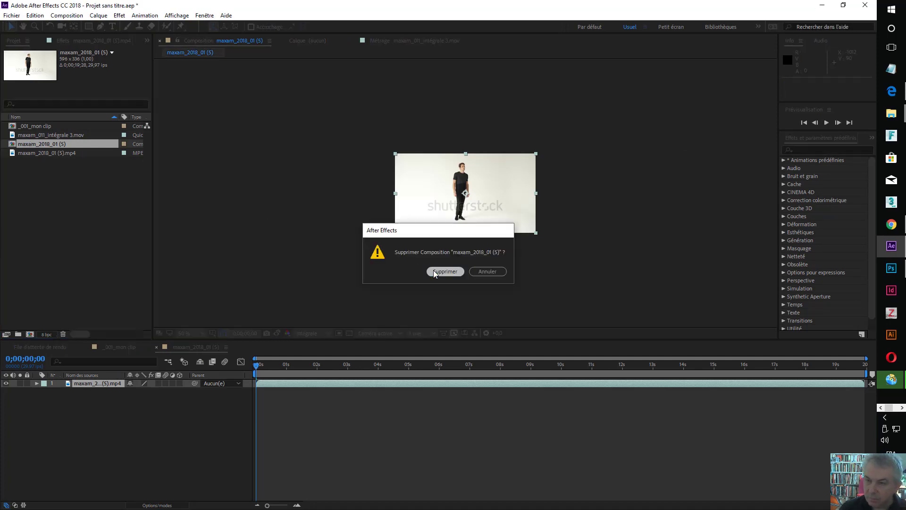
# Place "maxam_2018_01 (5).mp4" as a layer above "maxam_011_intégrale 3.mov" in "_001_mon clip" and move it to position 978, 522.
pyautogui.click(13, 136)
pyautogui.doubleClick(15, 144)
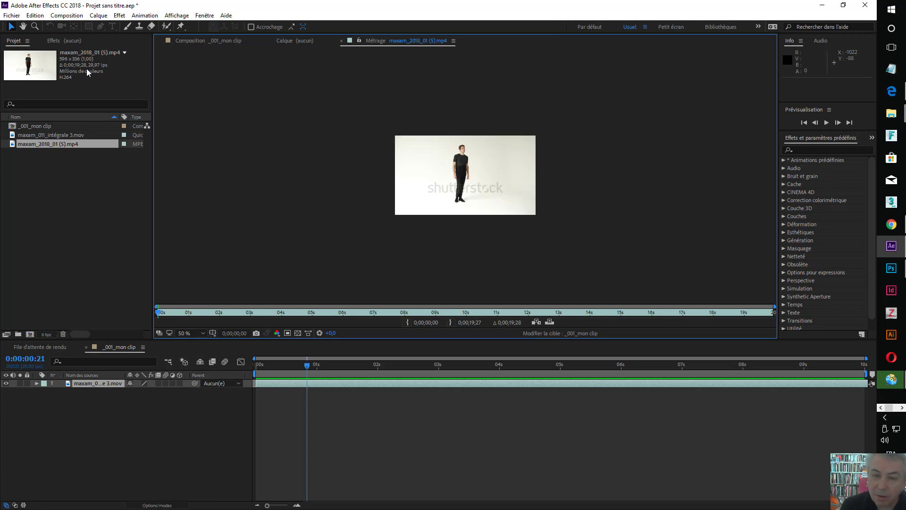
pyautogui.moveTo(23, 150); pyautogui.dragTo(74, 383)
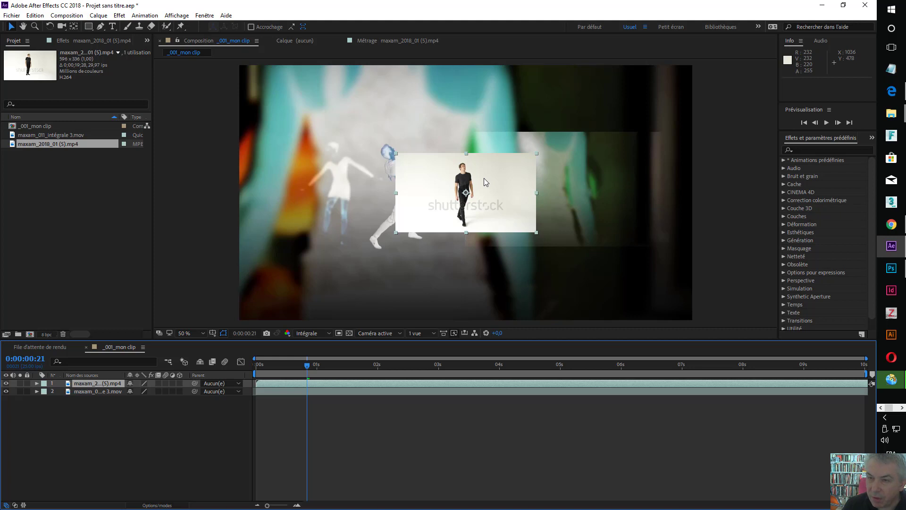
pyautogui.moveTo(484, 182)
pyautogui.mouseDown()
pyautogui.moveTo(512, 182)
pyautogui.moveTo(499, 176)
pyautogui.moveTo(512, 168)
pyautogui.moveTo(488, 176)
pyautogui.mouseUp()
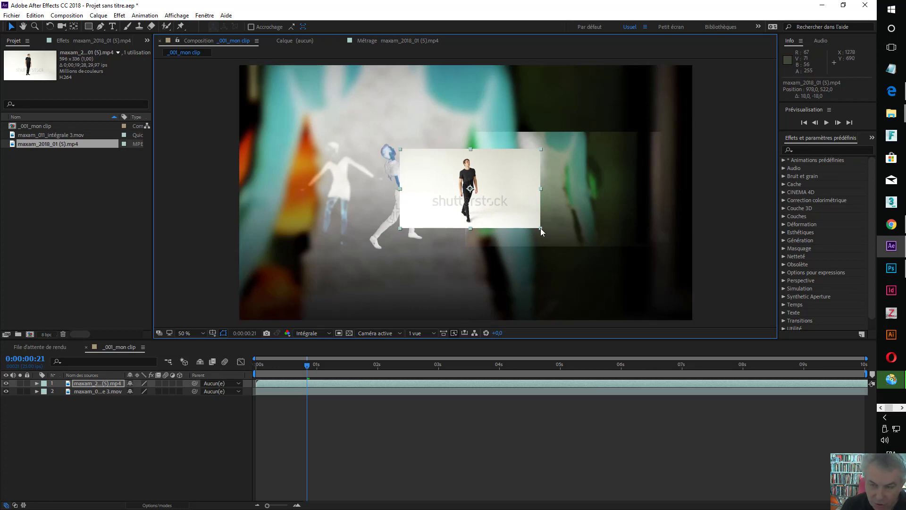
# Expand the transform properties of the "maxam_2018_01 (5).mp4" layer and scale it up to 331 %.
pyautogui.click(38, 383)
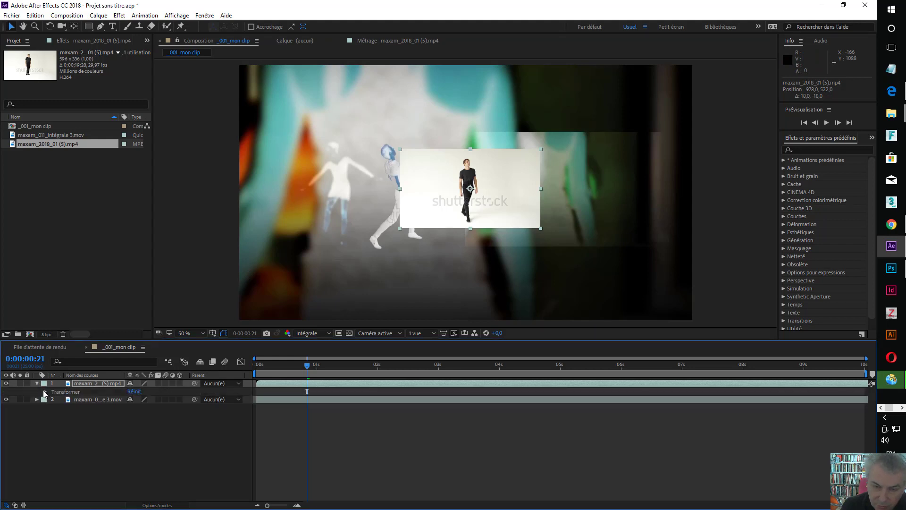
pyautogui.click(37, 384)
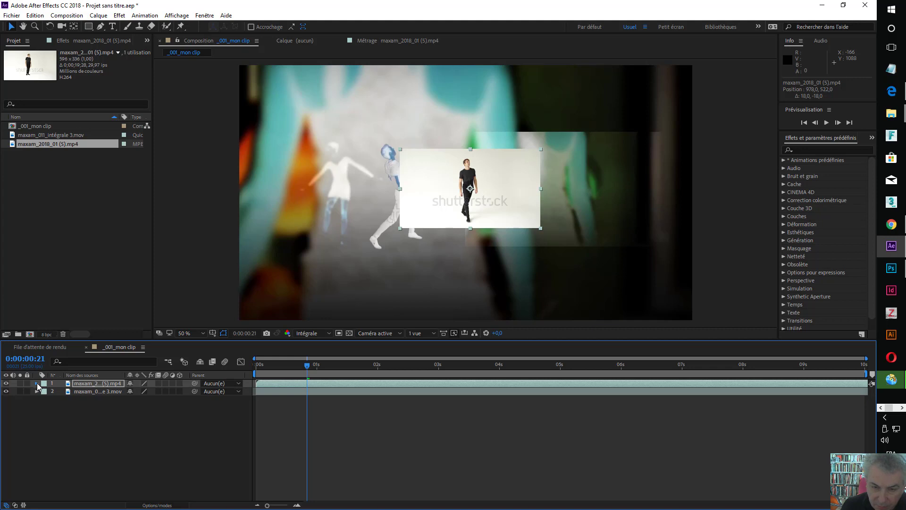
pyautogui.click(37, 384)
pyautogui.click(37, 384)
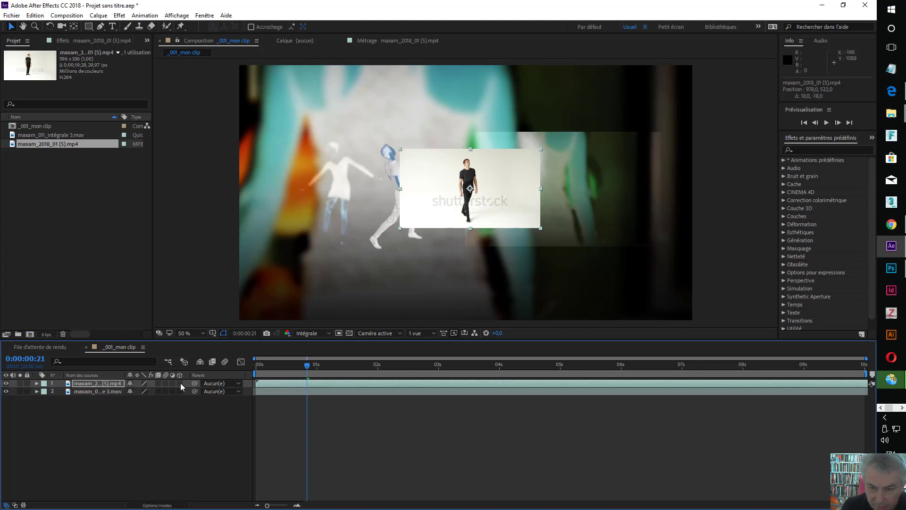
pyautogui.click(37, 384)
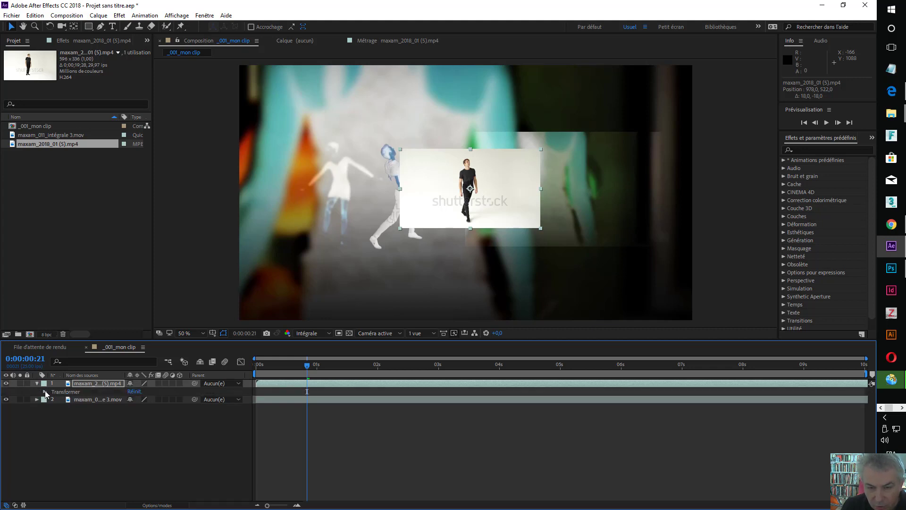
pyautogui.click(45, 392)
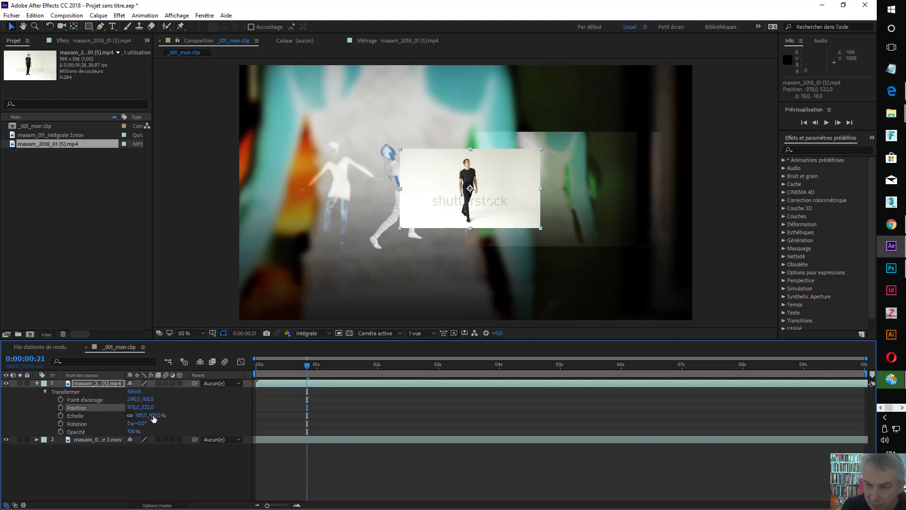
pyautogui.moveTo(154, 415); pyautogui.dragTo(247, 402)
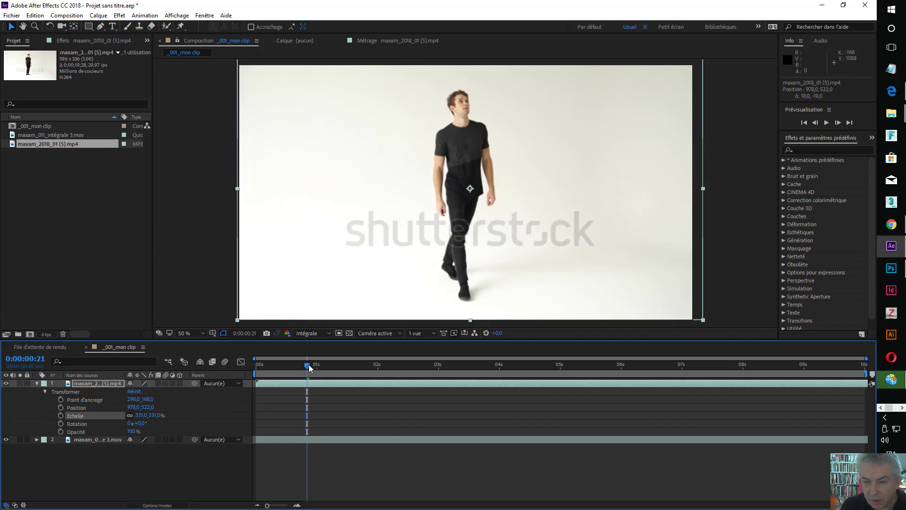
# Move the current time to 0:00:01:09 and enlarge the "maxam_2018_01 (5).mp4" layer to a scale of 995 %.
pyautogui.moveTo(308, 365); pyautogui.dragTo(338, 367)
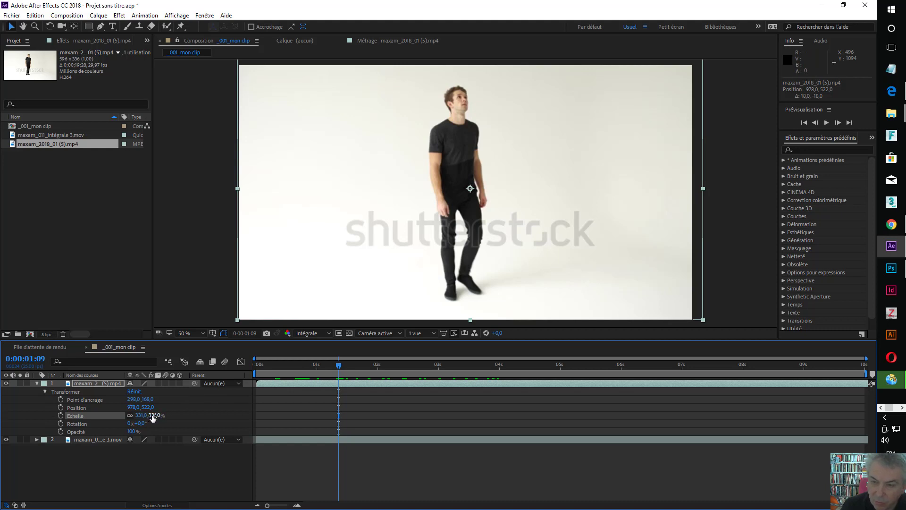
pyautogui.moveTo(151, 417); pyautogui.dragTo(423, 373)
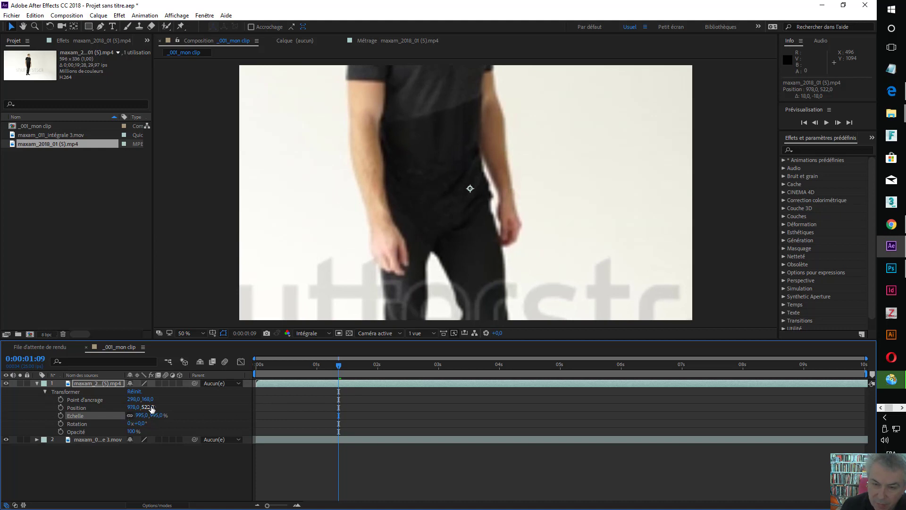
# Move the "maxam_2018_01 (5).mp4" layer to position 978, 1437 and apply the Masquage linéaire par couleur effect to it.
pyautogui.moveTo(147, 408); pyautogui.dragTo(613, 346)
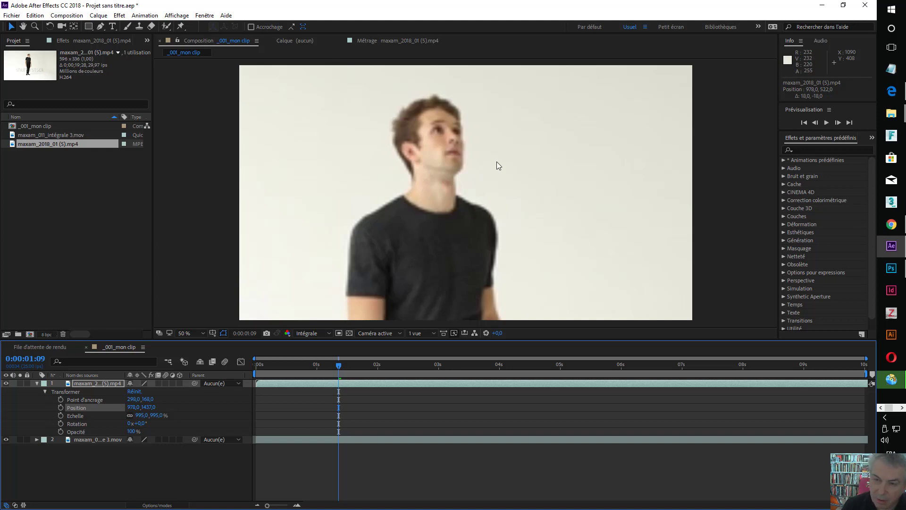
pyautogui.rightClick(91, 382)
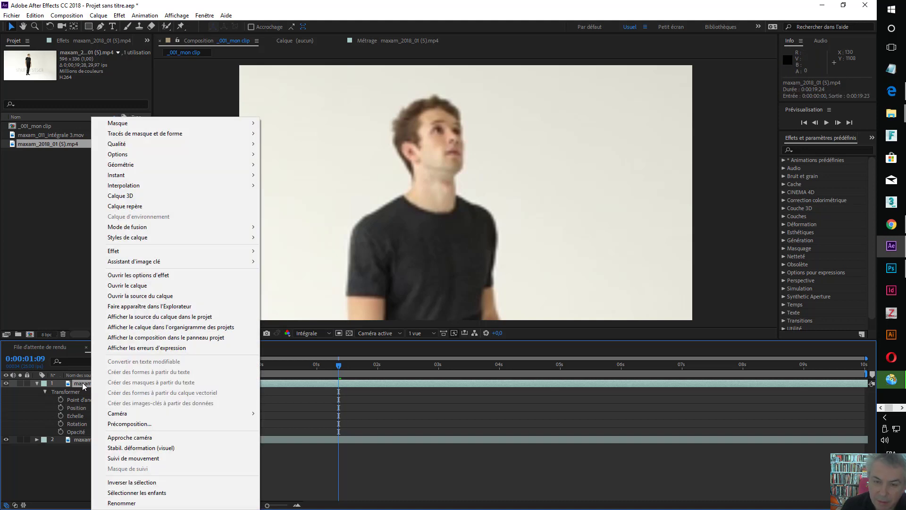
pyautogui.click(82, 383)
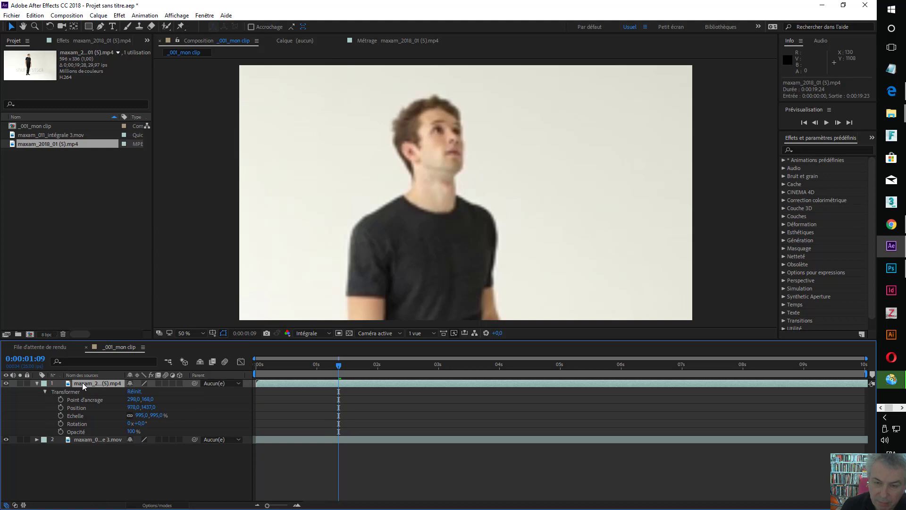
pyautogui.rightClick(82, 382)
pyautogui.moveTo(161, 250)
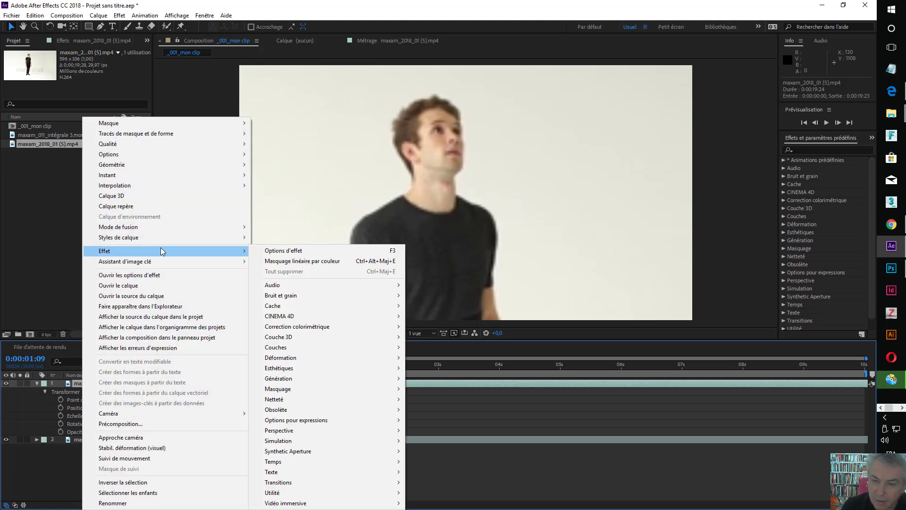
pyautogui.moveTo(302, 393)
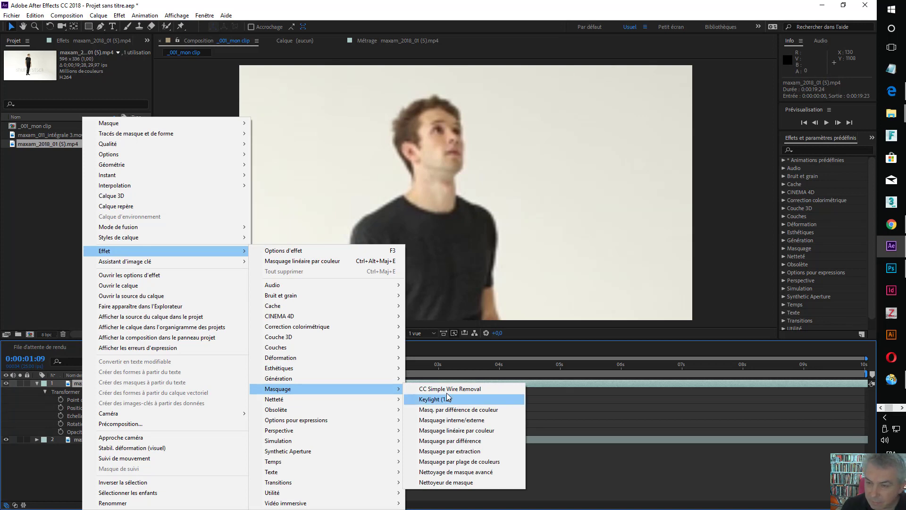
pyautogui.click(466, 433)
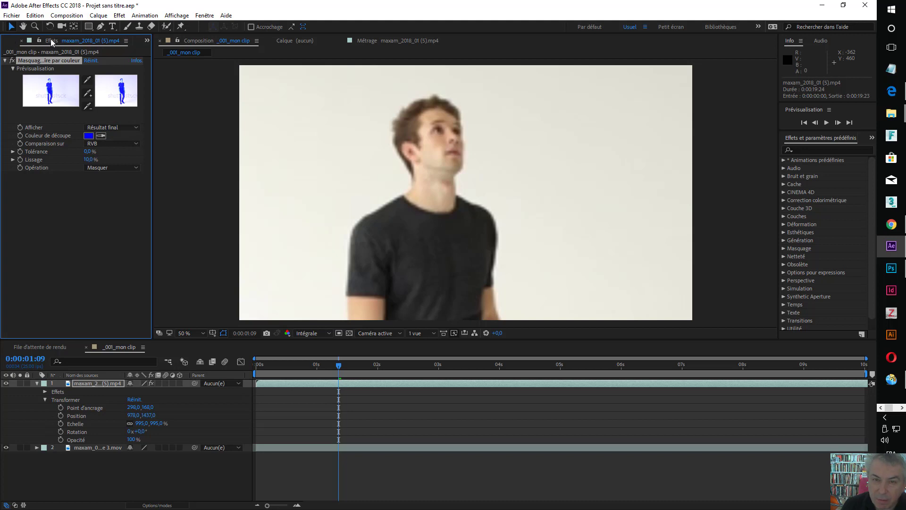
# Sample the light backdrop behind the man as the Masquage linéaire par couleur key colour and set Lissage to 7 %.
pyautogui.click(103, 137)
pyautogui.click(330, 139)
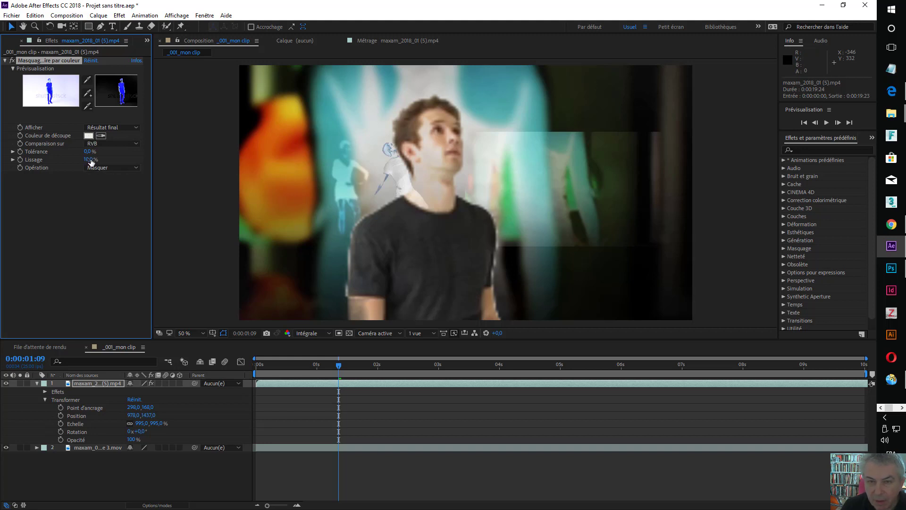
pyautogui.moveTo(90, 159)
pyautogui.mouseDown()
pyautogui.moveTo(36, 166)
pyautogui.moveTo(87, 160)
pyautogui.mouseUp()
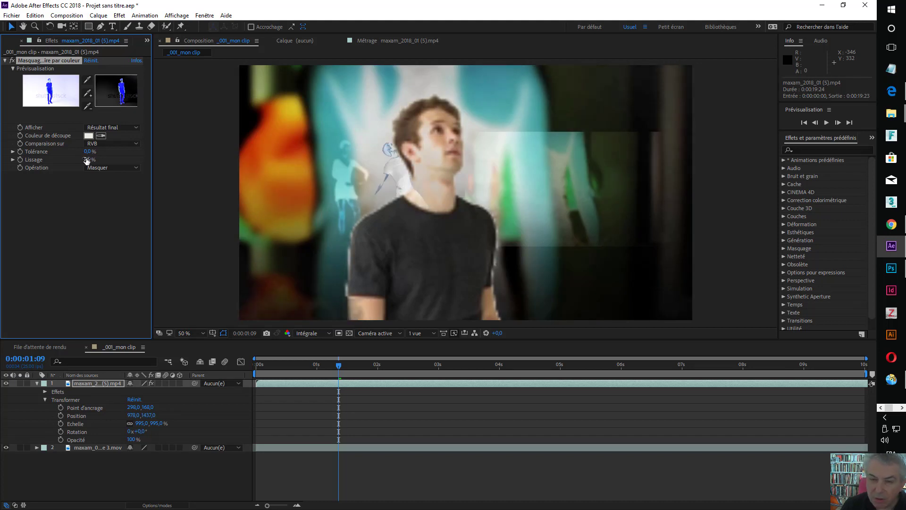
# Apply the Négatif effect from the Couches category to the "maxam_2018_01 (5).mp4" layer.
pyautogui.rightClick(101, 382)
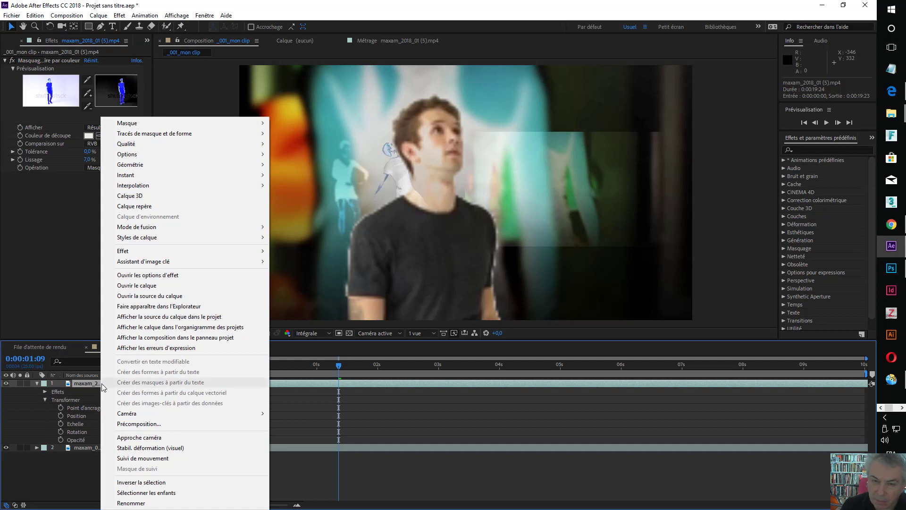
pyautogui.click(91, 385)
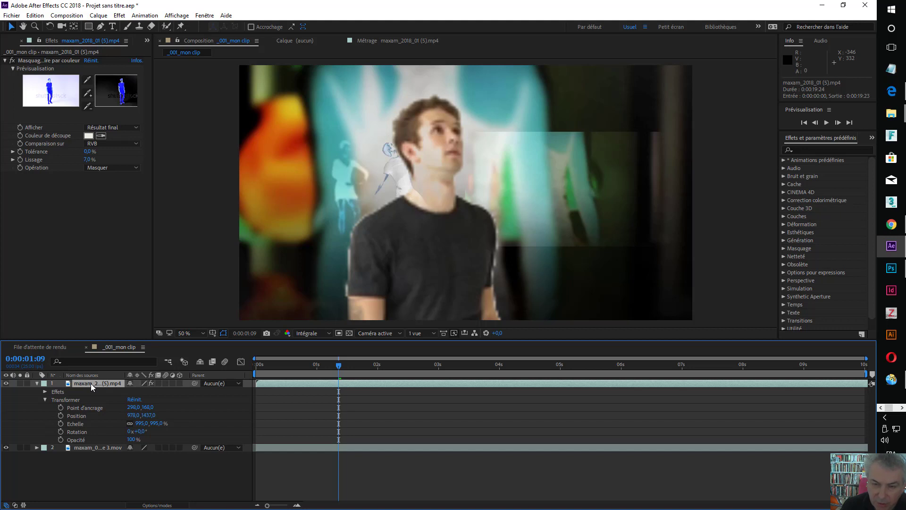
pyautogui.rightClick(91, 384)
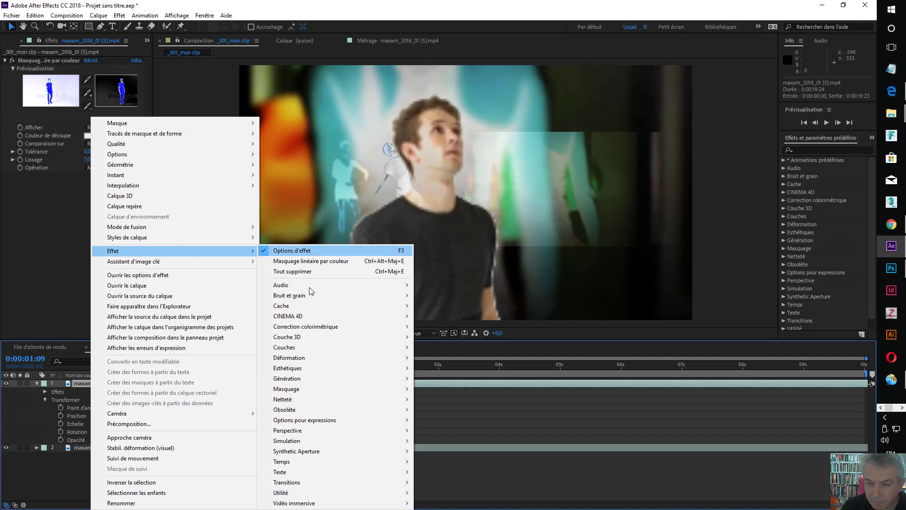
pyautogui.moveTo(322, 331)
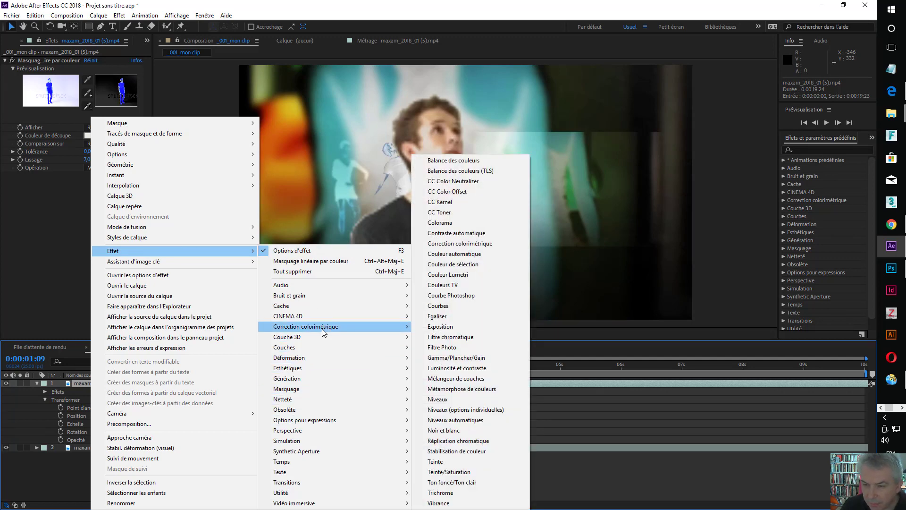
pyautogui.moveTo(318, 347)
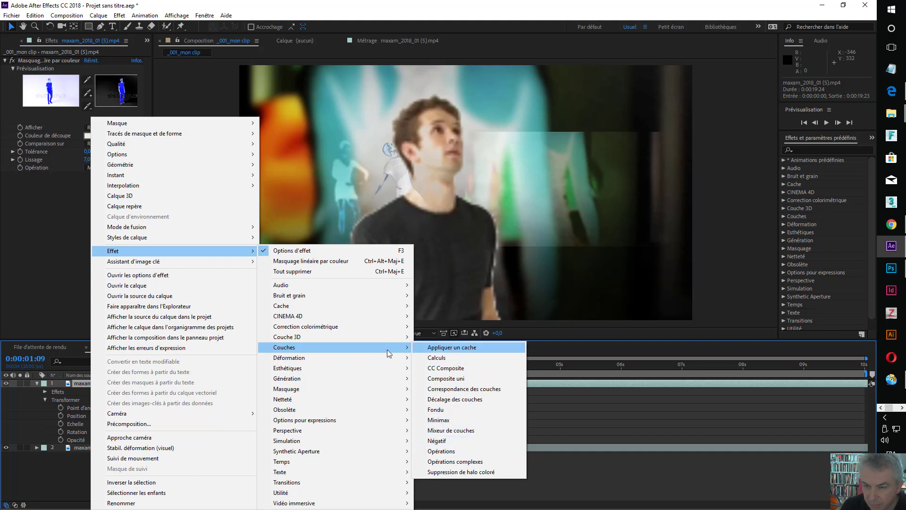
pyautogui.click(444, 440)
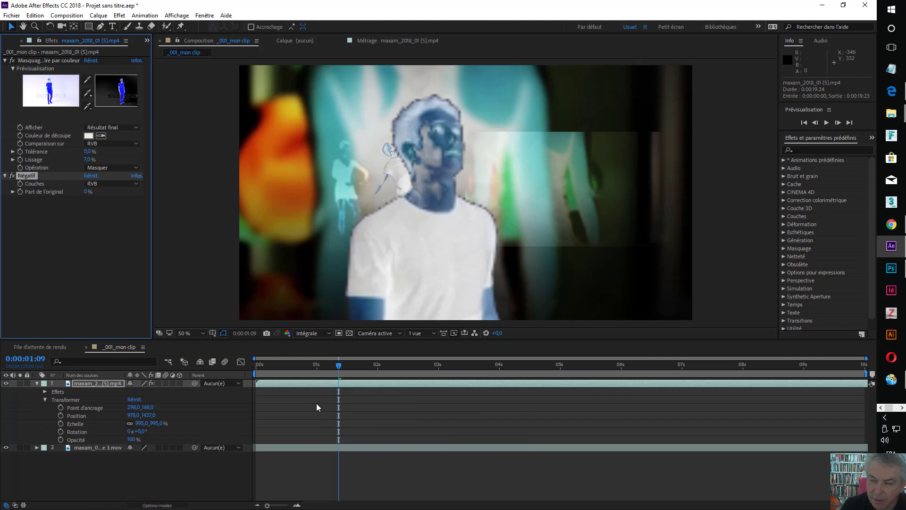
# Apply the Flou gaussien effect to the "maxam_2018_01 (5).mp4" layer and set its Flou value to 5.3.
pyautogui.rightClick(105, 382)
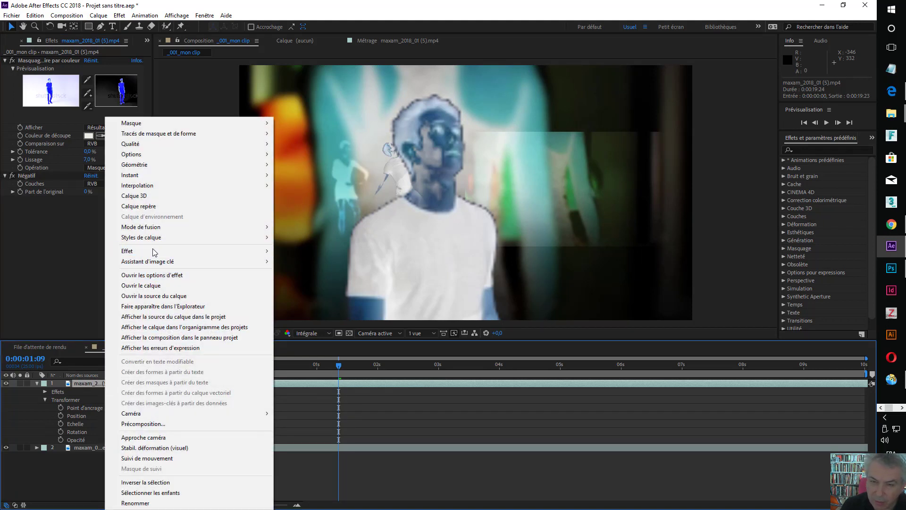
pyautogui.moveTo(329, 390)
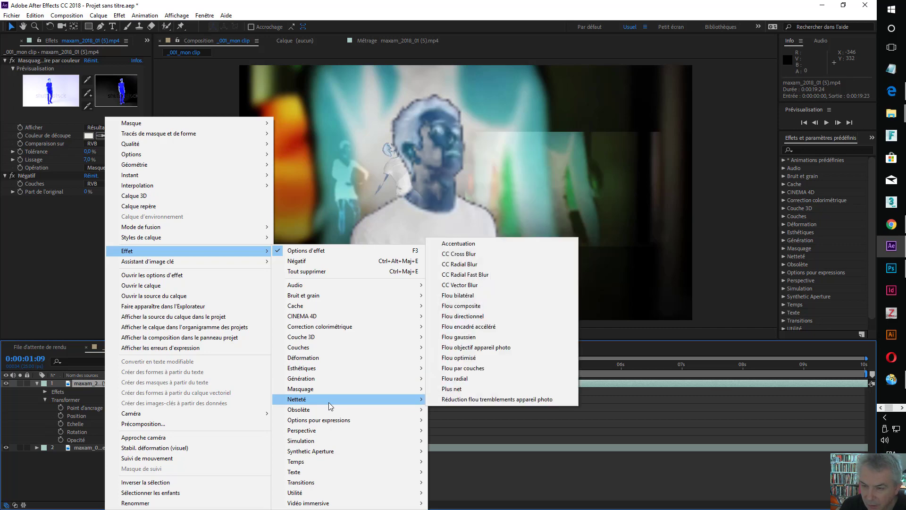
pyautogui.click(475, 336)
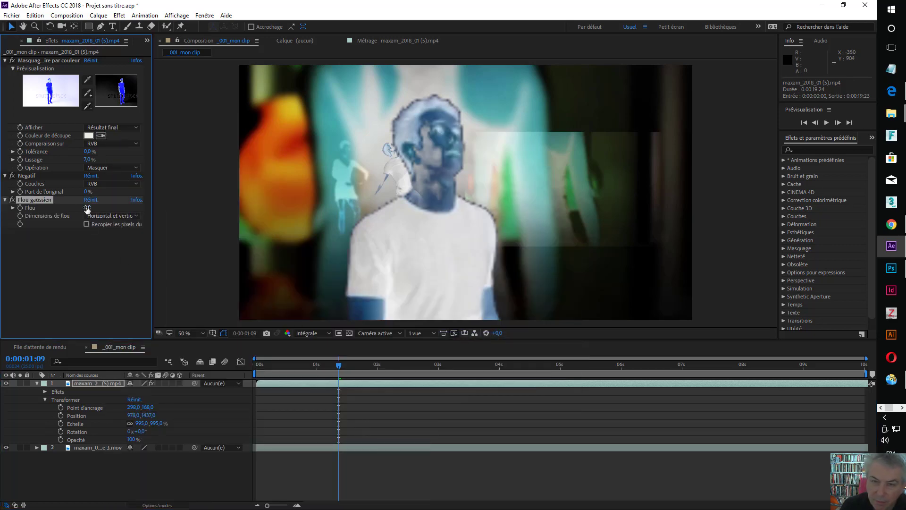
pyautogui.moveTo(103, 209); pyautogui.dragTo(114, 209)
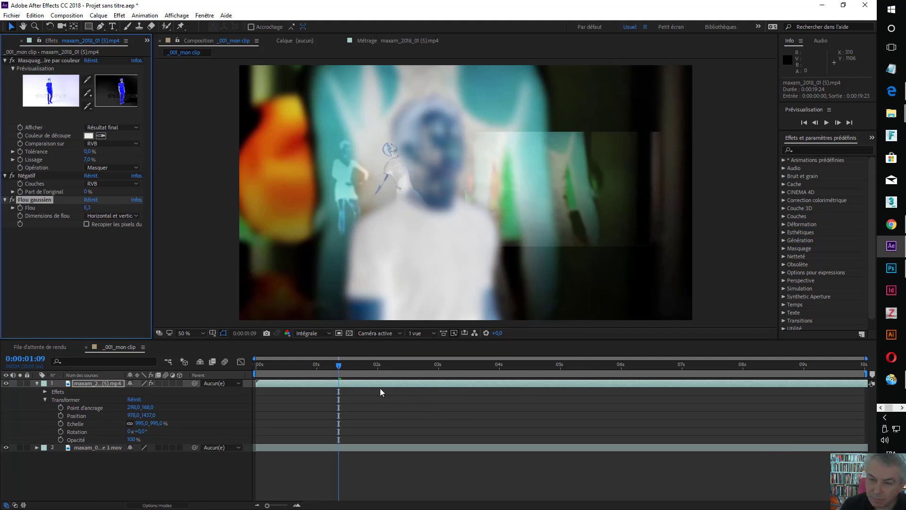
# Play a preview of "_001_mon clip" from 0:00:00:00 and stop it at 0:00:03:24.
pyautogui.moveTo(347, 371); pyautogui.dragTo(200, 358)
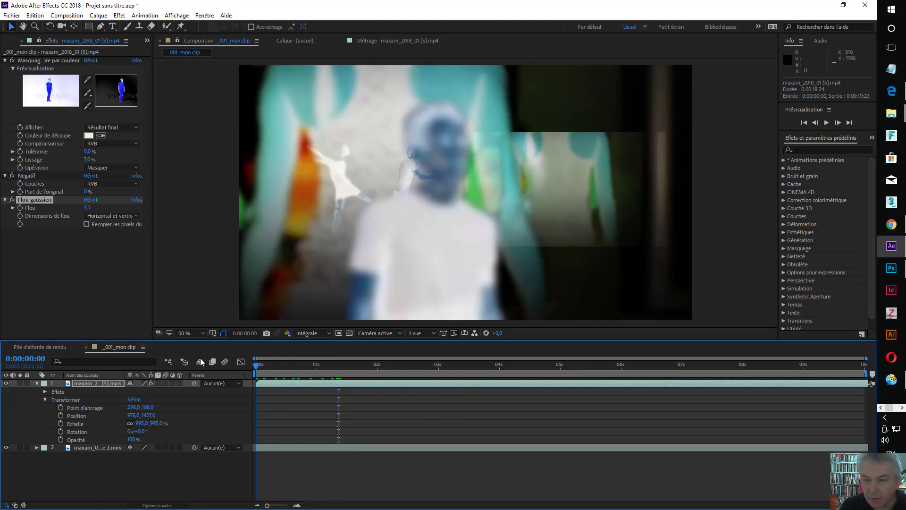
pyautogui.press('space')
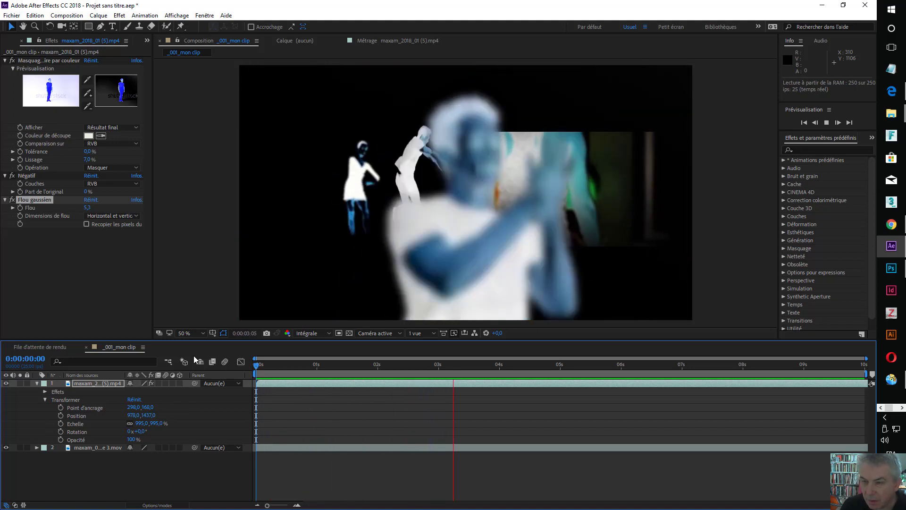
pyautogui.press('space')
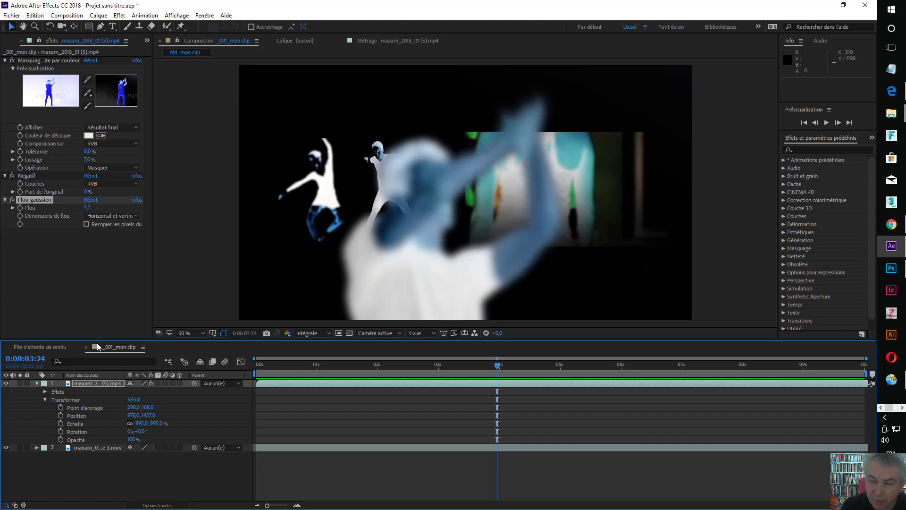
# Show the render queue and add the selected project item "maxam_2018_01 (5)" to it.
pyautogui.click(40, 347)
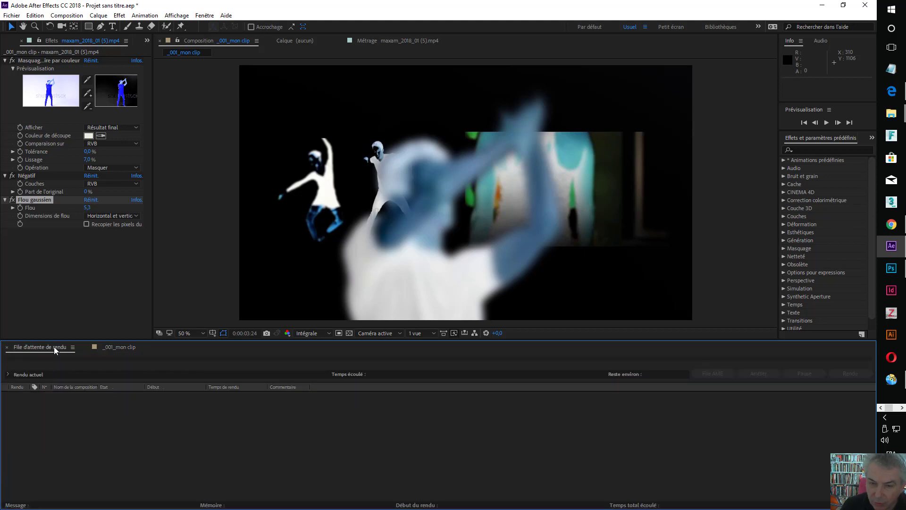
pyautogui.click(71, 18)
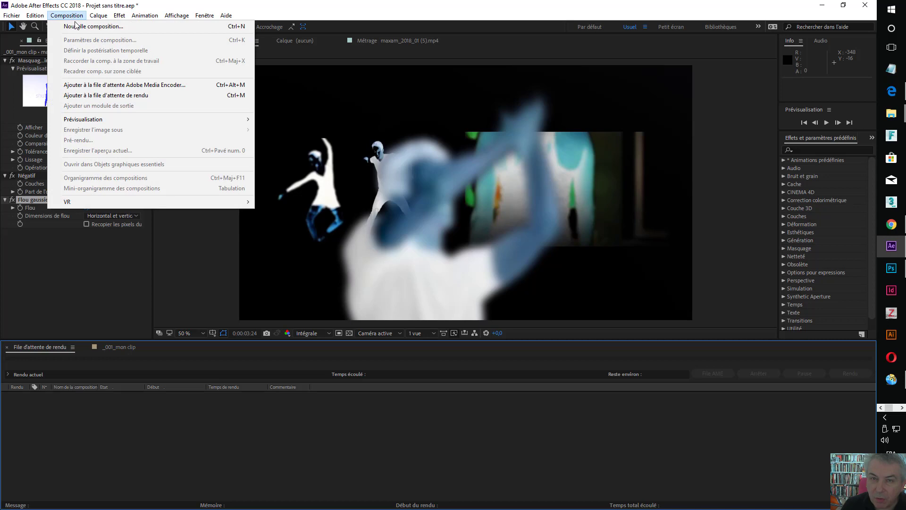
pyautogui.click(91, 95)
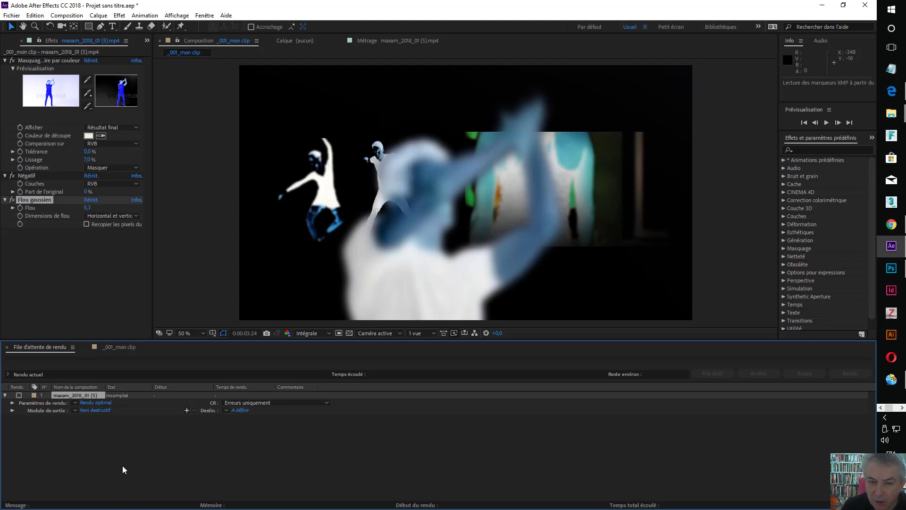
# Set the queued item's output module format to QuickTime with the H.264 video codec.
pyautogui.click(98, 410)
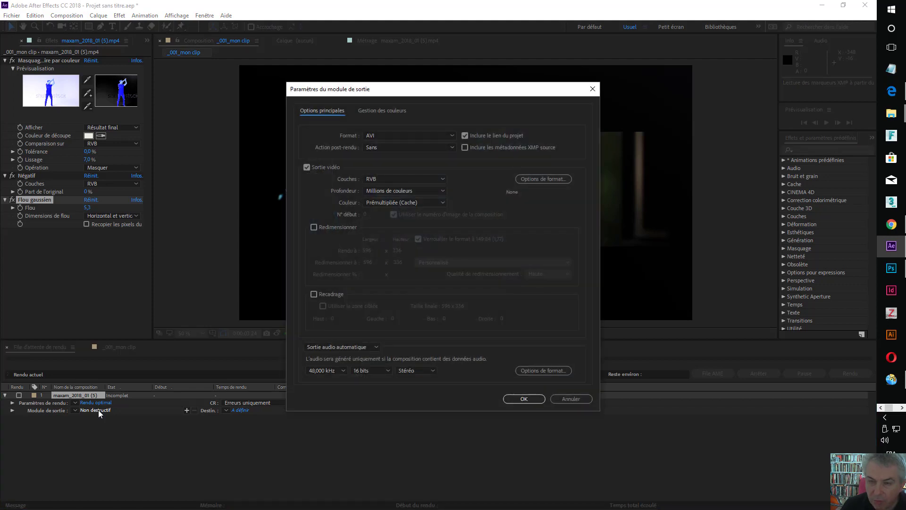
pyautogui.click(453, 135)
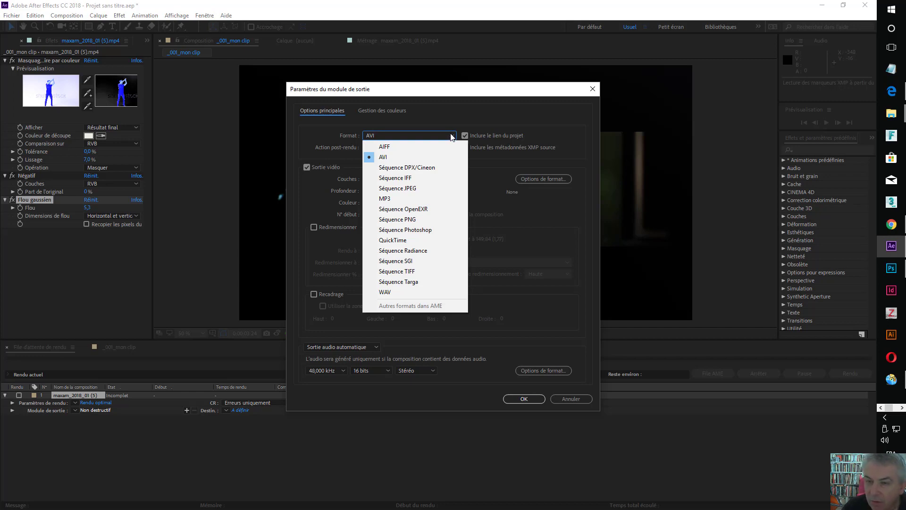
pyautogui.click(416, 240)
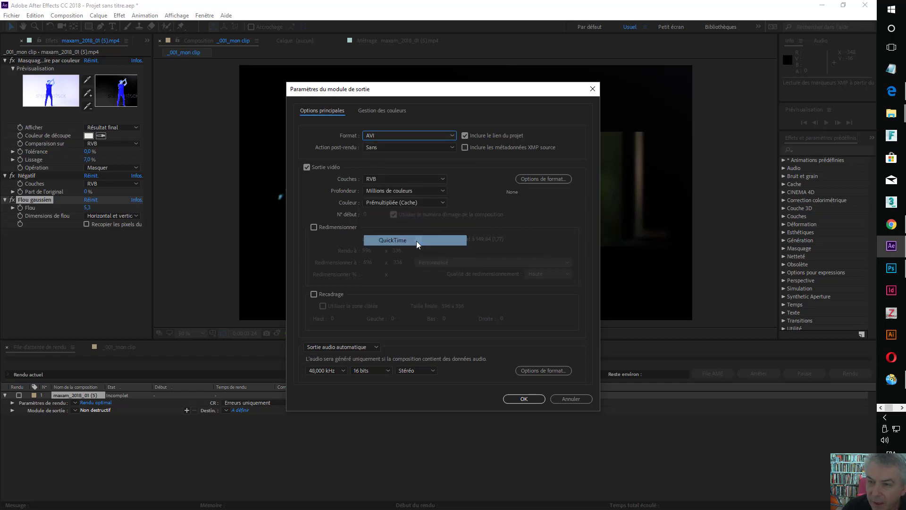
pyautogui.click(532, 180)
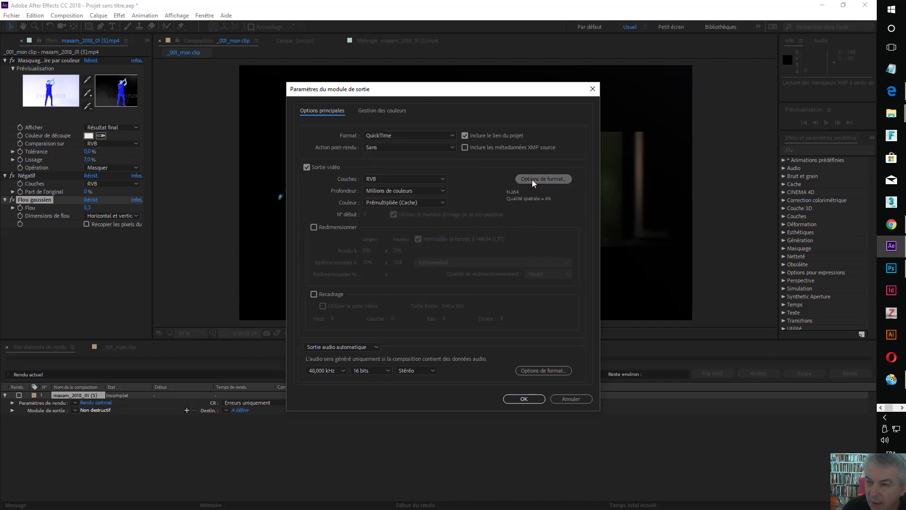
pyautogui.click(473, 111)
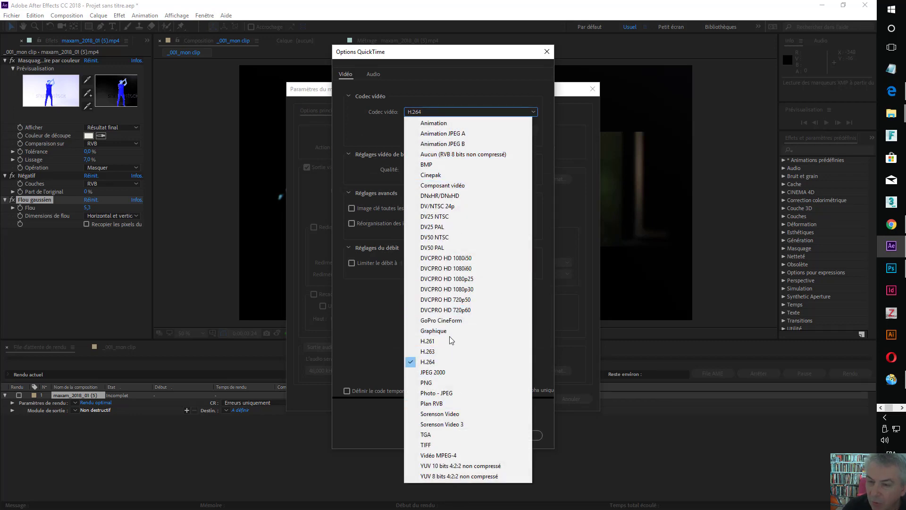
pyautogui.click(449, 364)
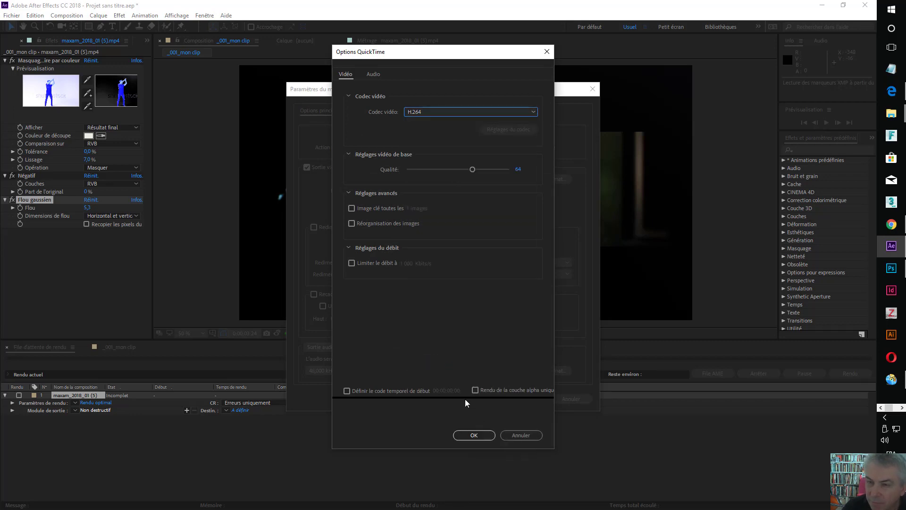
pyautogui.click(474, 435)
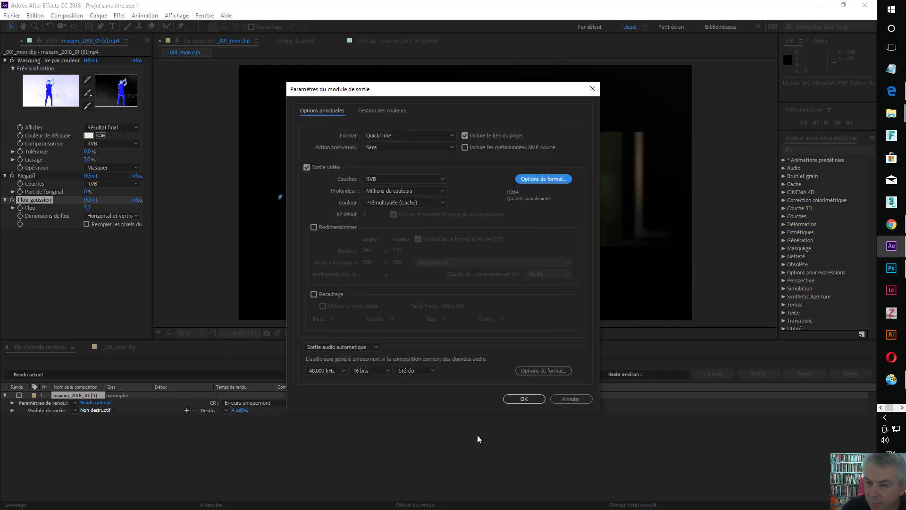
# Disable audio output in the output module settings and accept the settings.
pyautogui.click(376, 347)
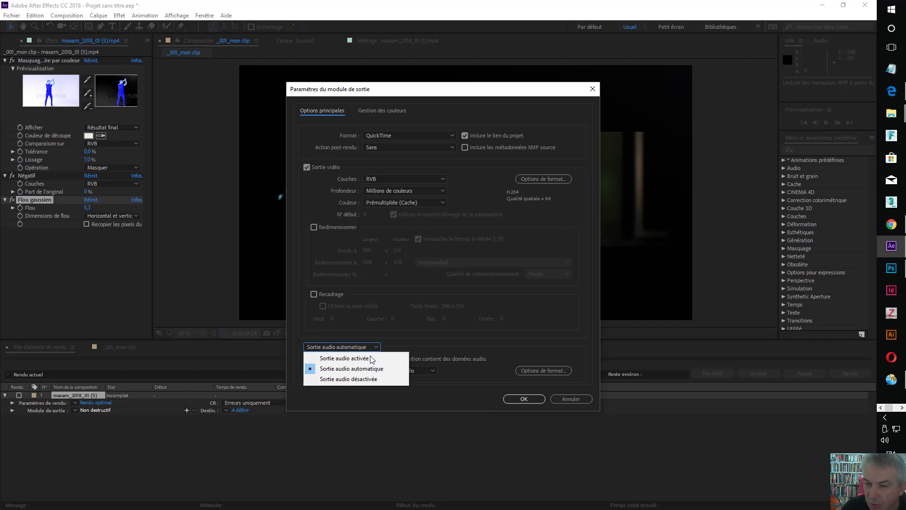
pyautogui.click(371, 379)
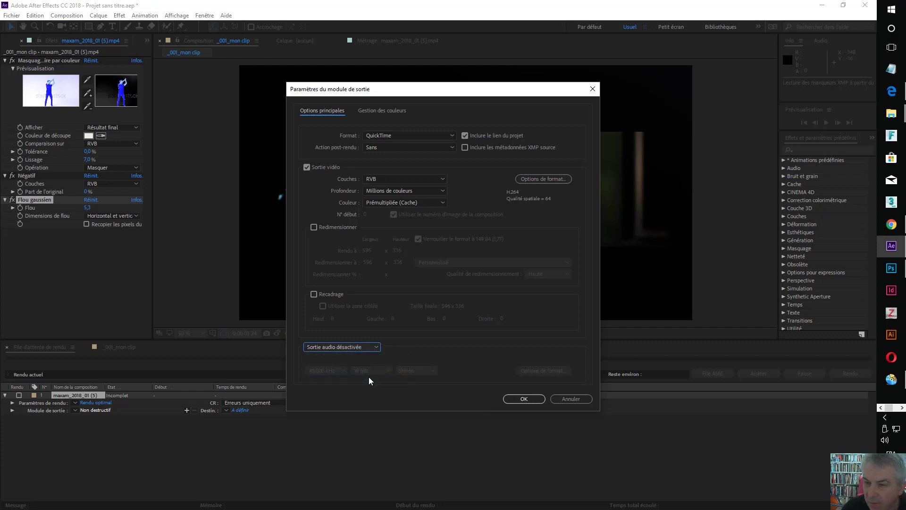
pyautogui.click(523, 399)
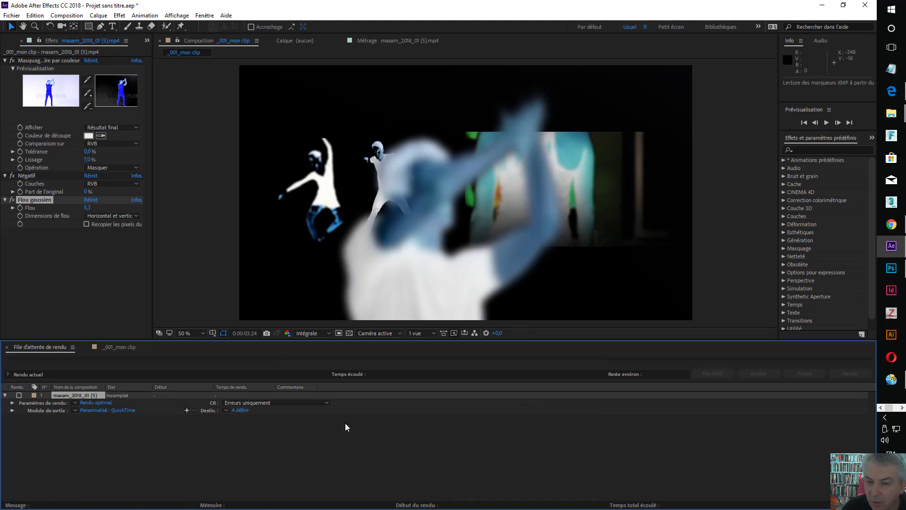
# Set the render output file to 001 in the vidéo_cours folder, save the destination and start the render.
pyautogui.click(242, 411)
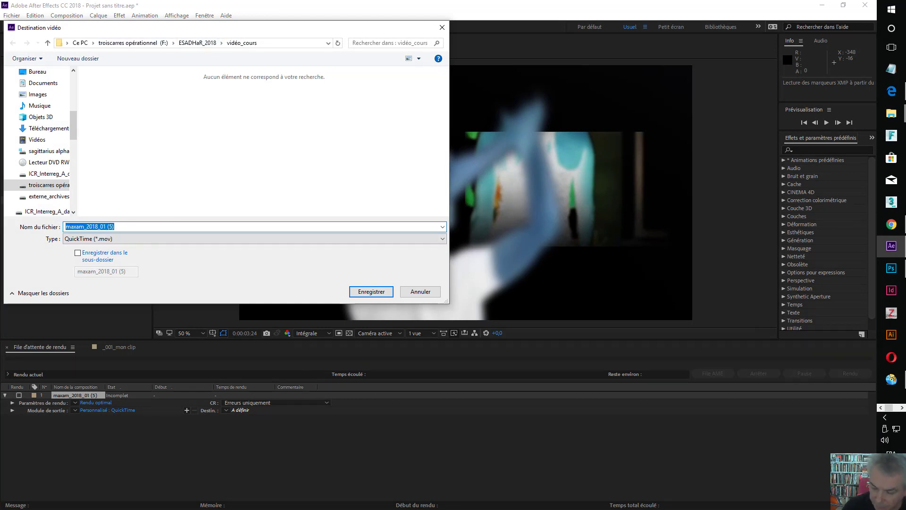
pyautogui.write('001')
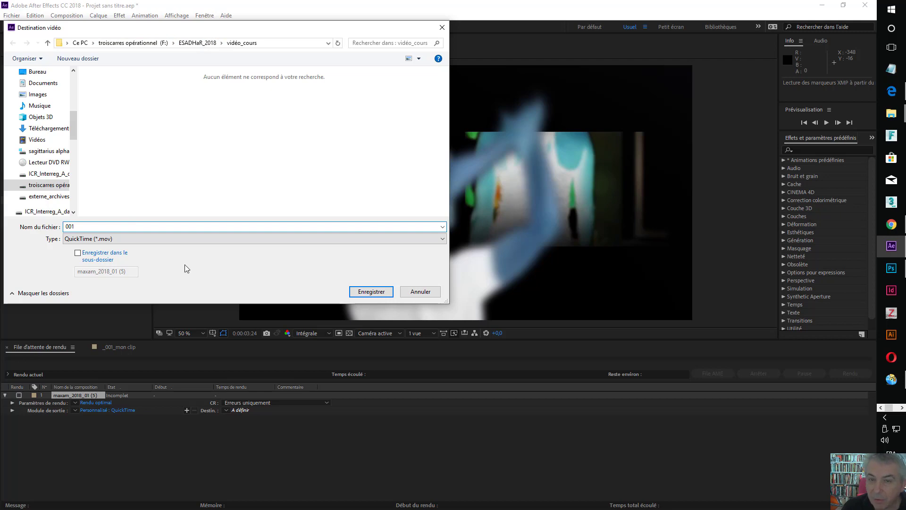
pyautogui.click(373, 292)
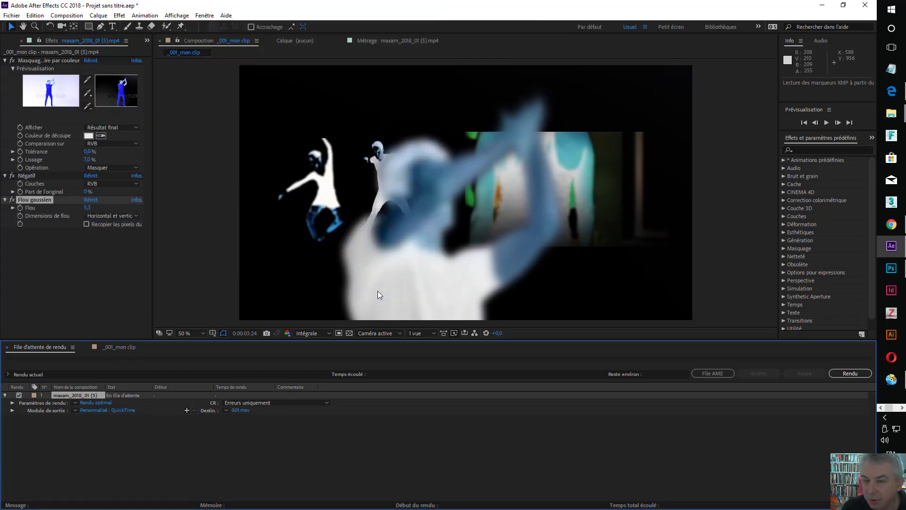
pyautogui.click(857, 373)
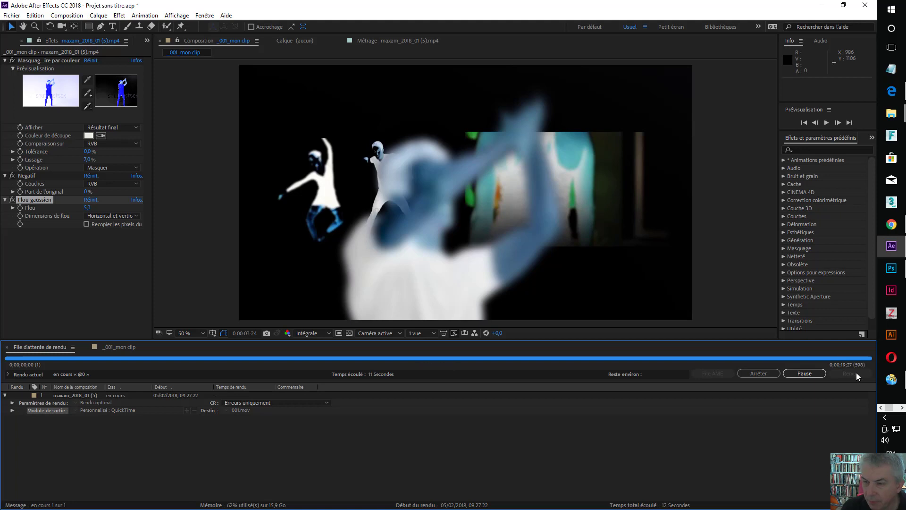
# Start a file import into the project and browse to the vidéo_cours folder inside ESADHaR_2018 on drive F:.
pyautogui.click(13, 41)
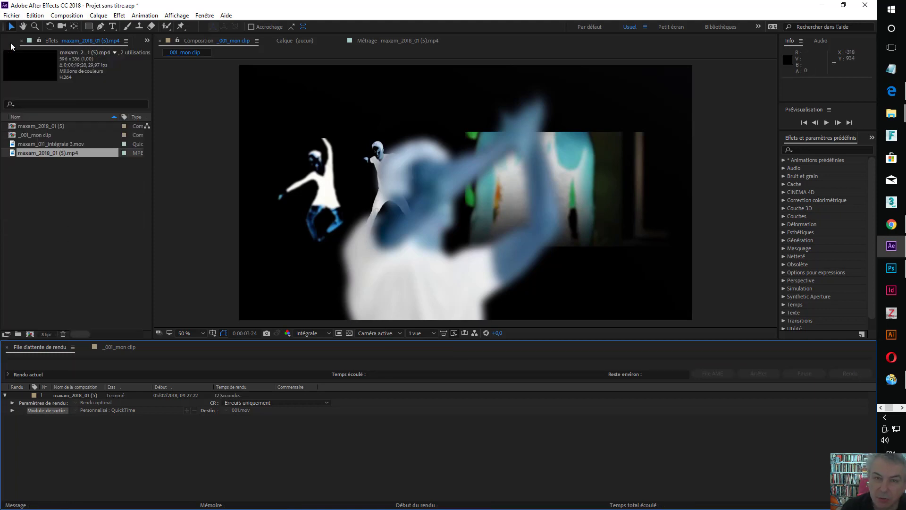
pyautogui.rightClick(49, 196)
pyautogui.moveTo(81, 245)
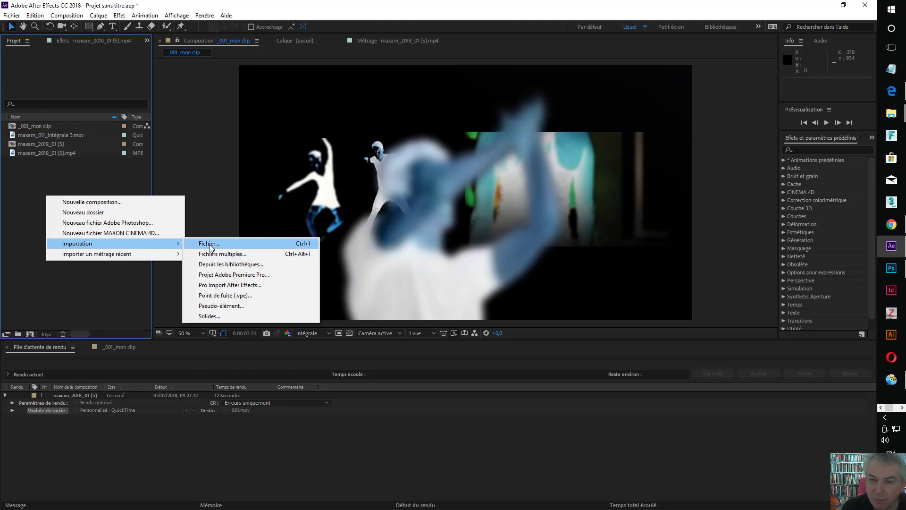
pyautogui.click(209, 243)
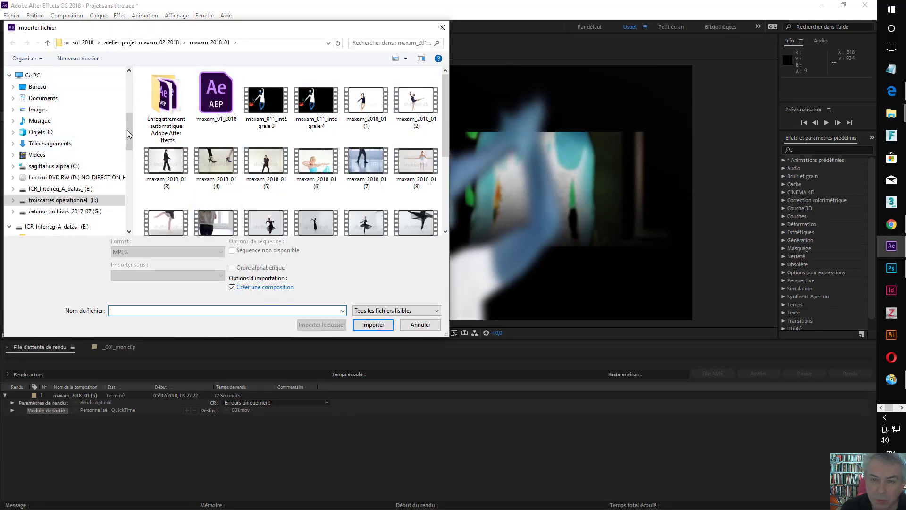
pyautogui.scroll(5, 38, 92)
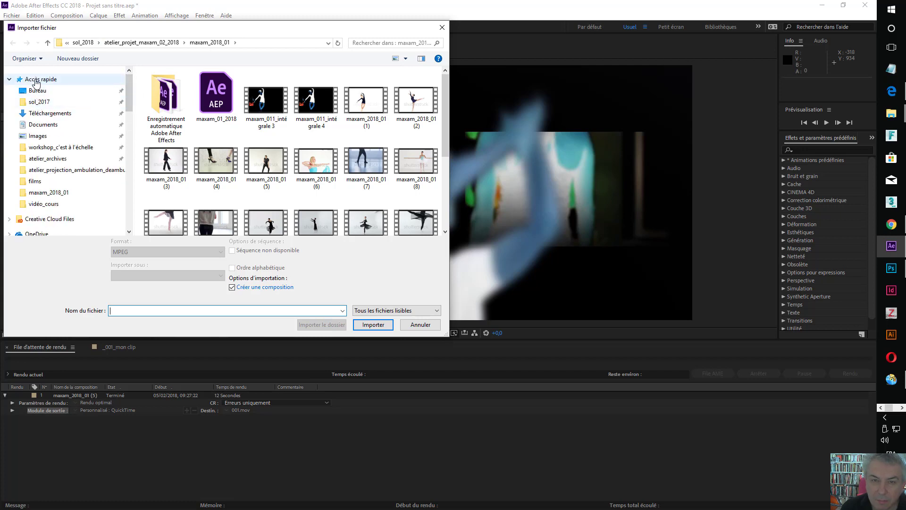
pyautogui.click(38, 79)
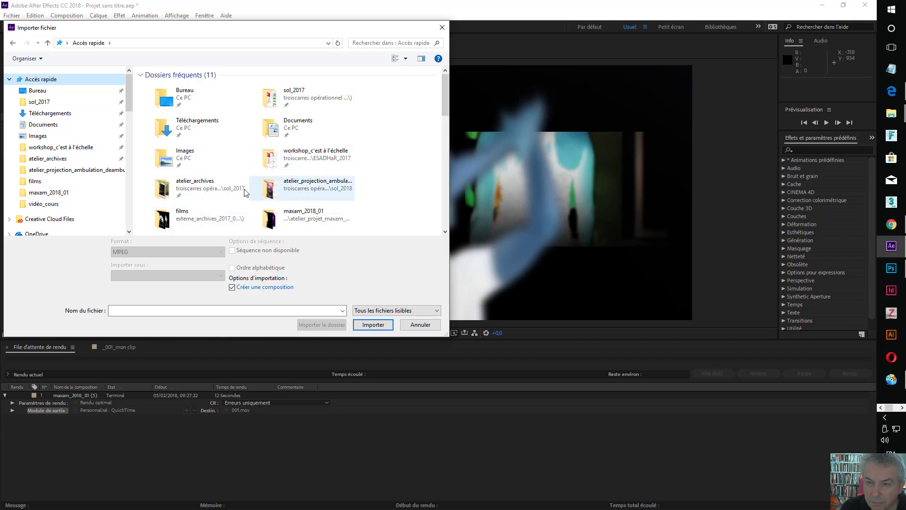
pyautogui.doubleClick(269, 186)
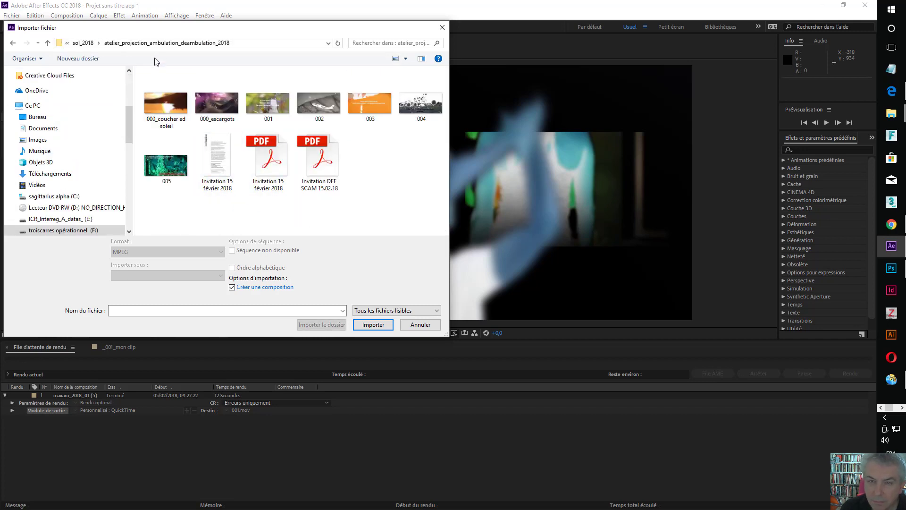
pyautogui.click(88, 43)
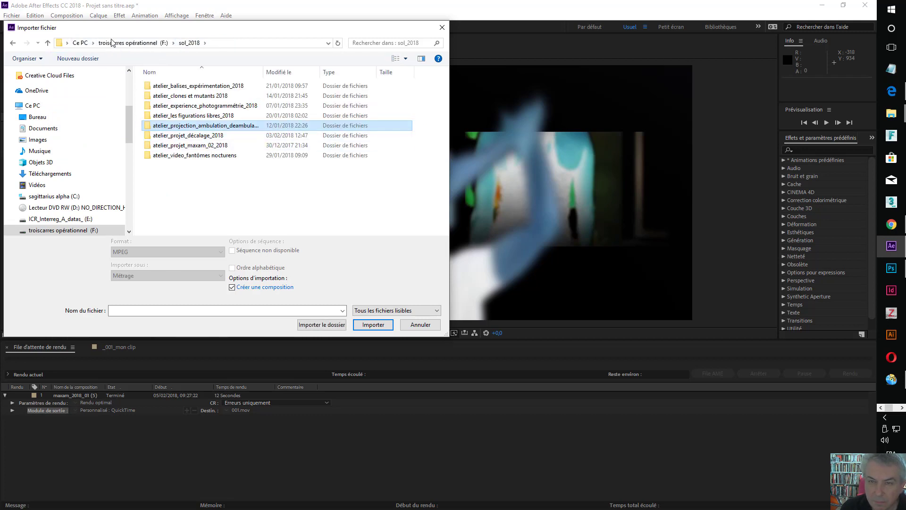
pyautogui.click(132, 43)
pyautogui.doubleClick(175, 142)
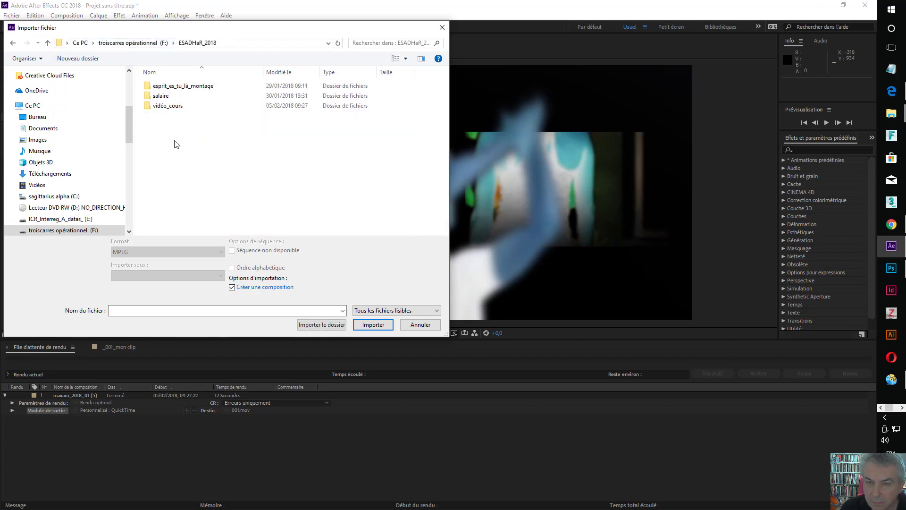
pyautogui.doubleClick(160, 104)
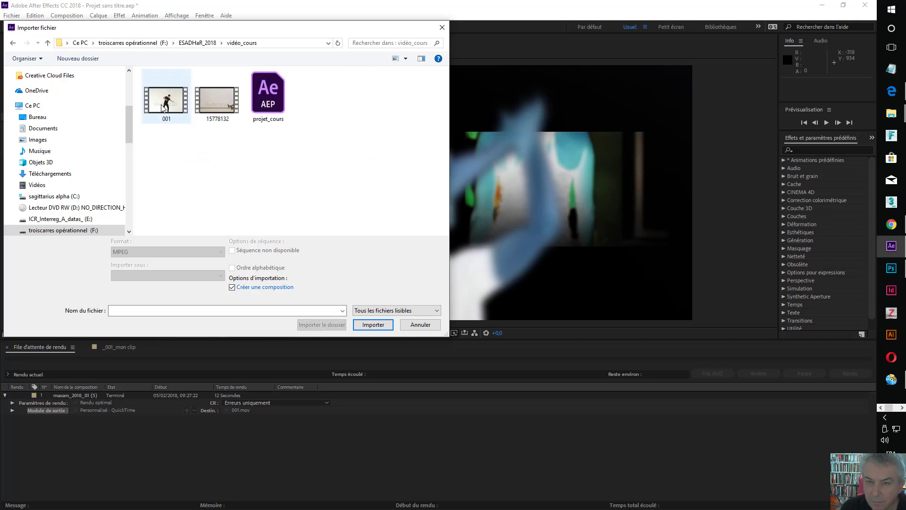